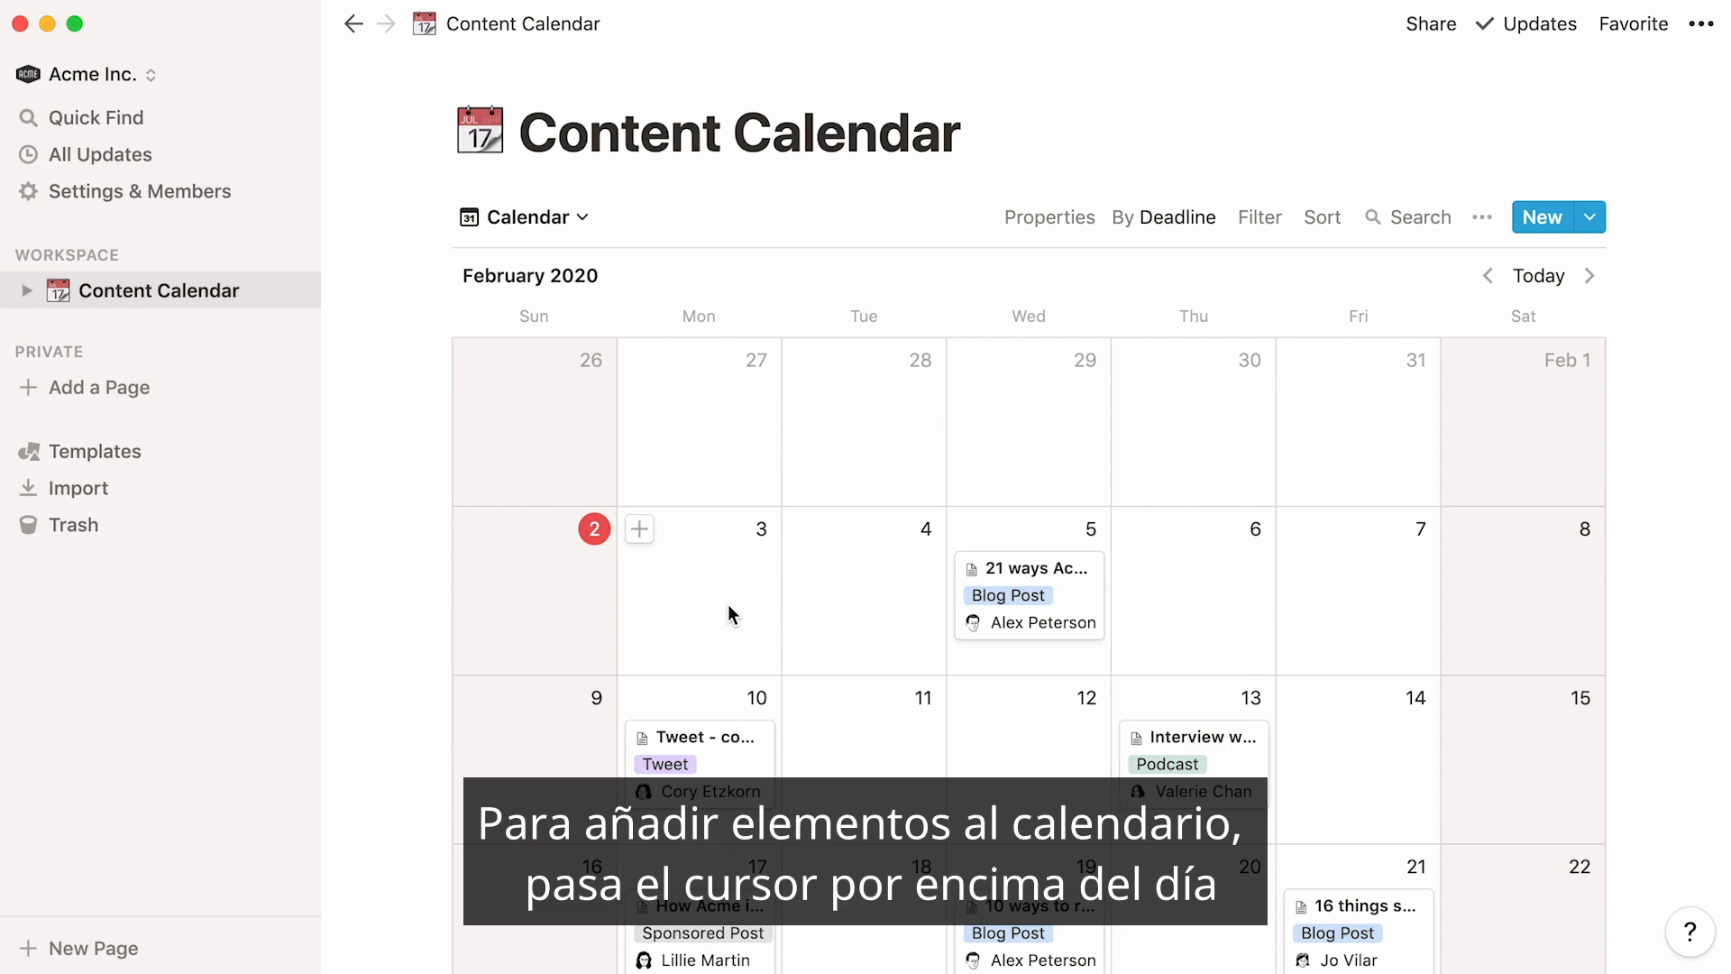
Add an untitled entry on February 3 and extend the "21 ways Acme uses Acme" entry through February 7
{"action": "left_click", "coordinate": [650, 532]}
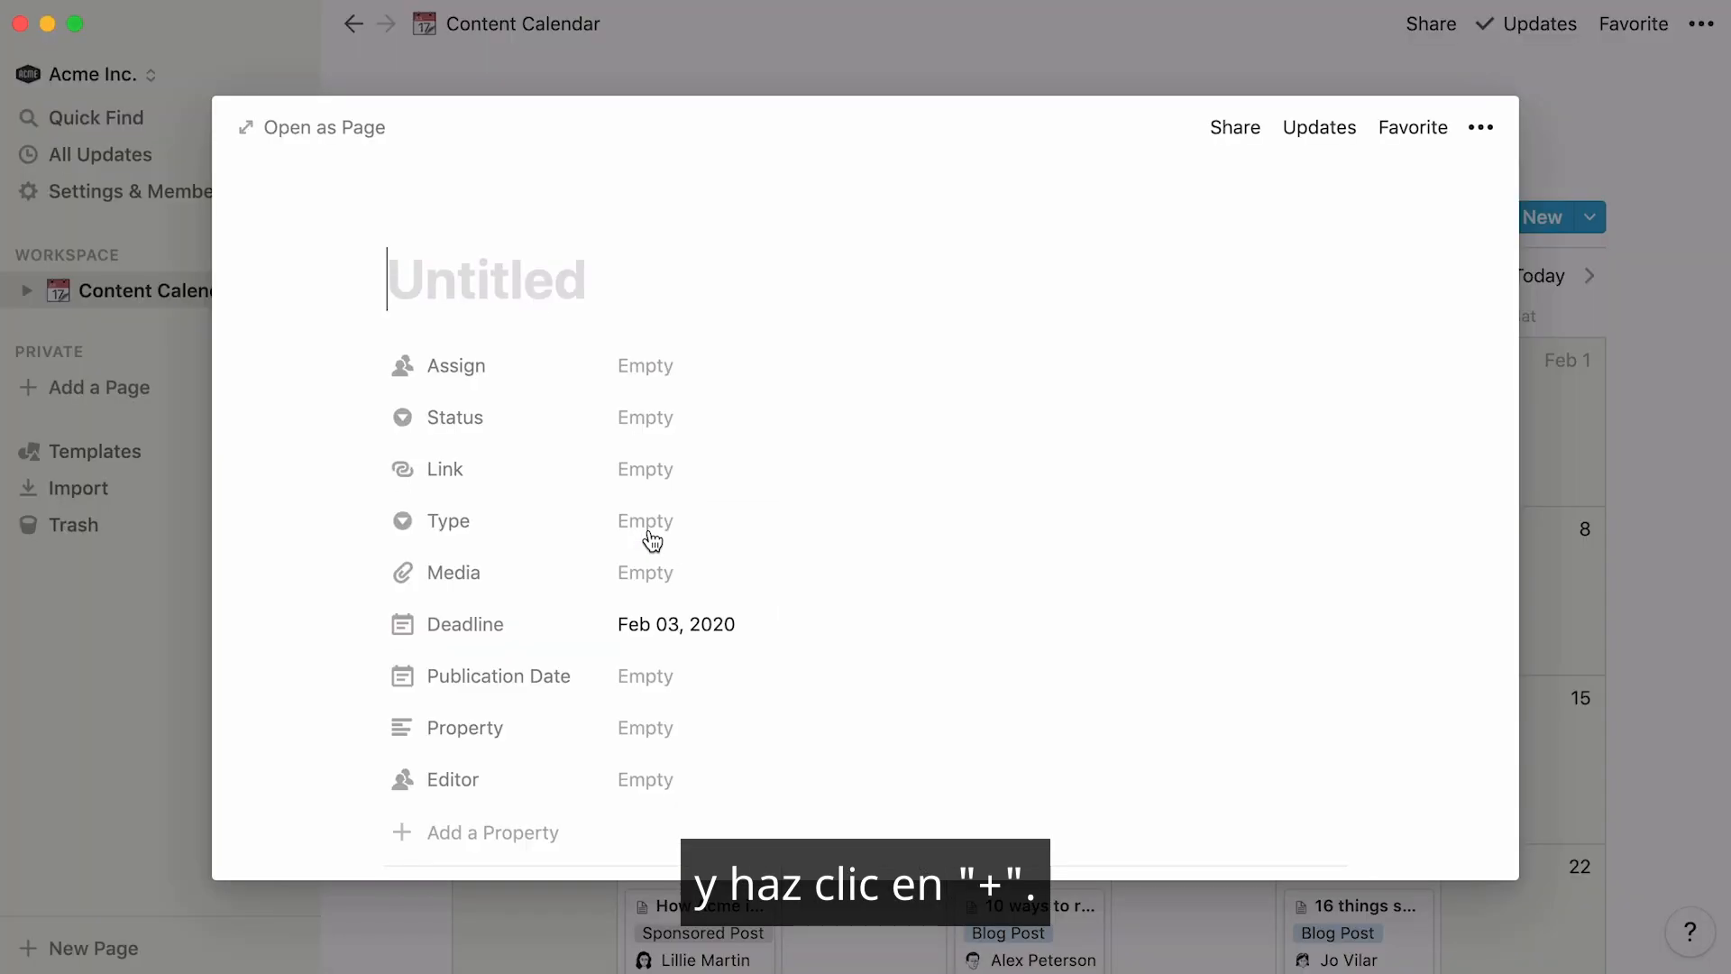
{"action": "left_click", "coordinate": [1630, 480]}
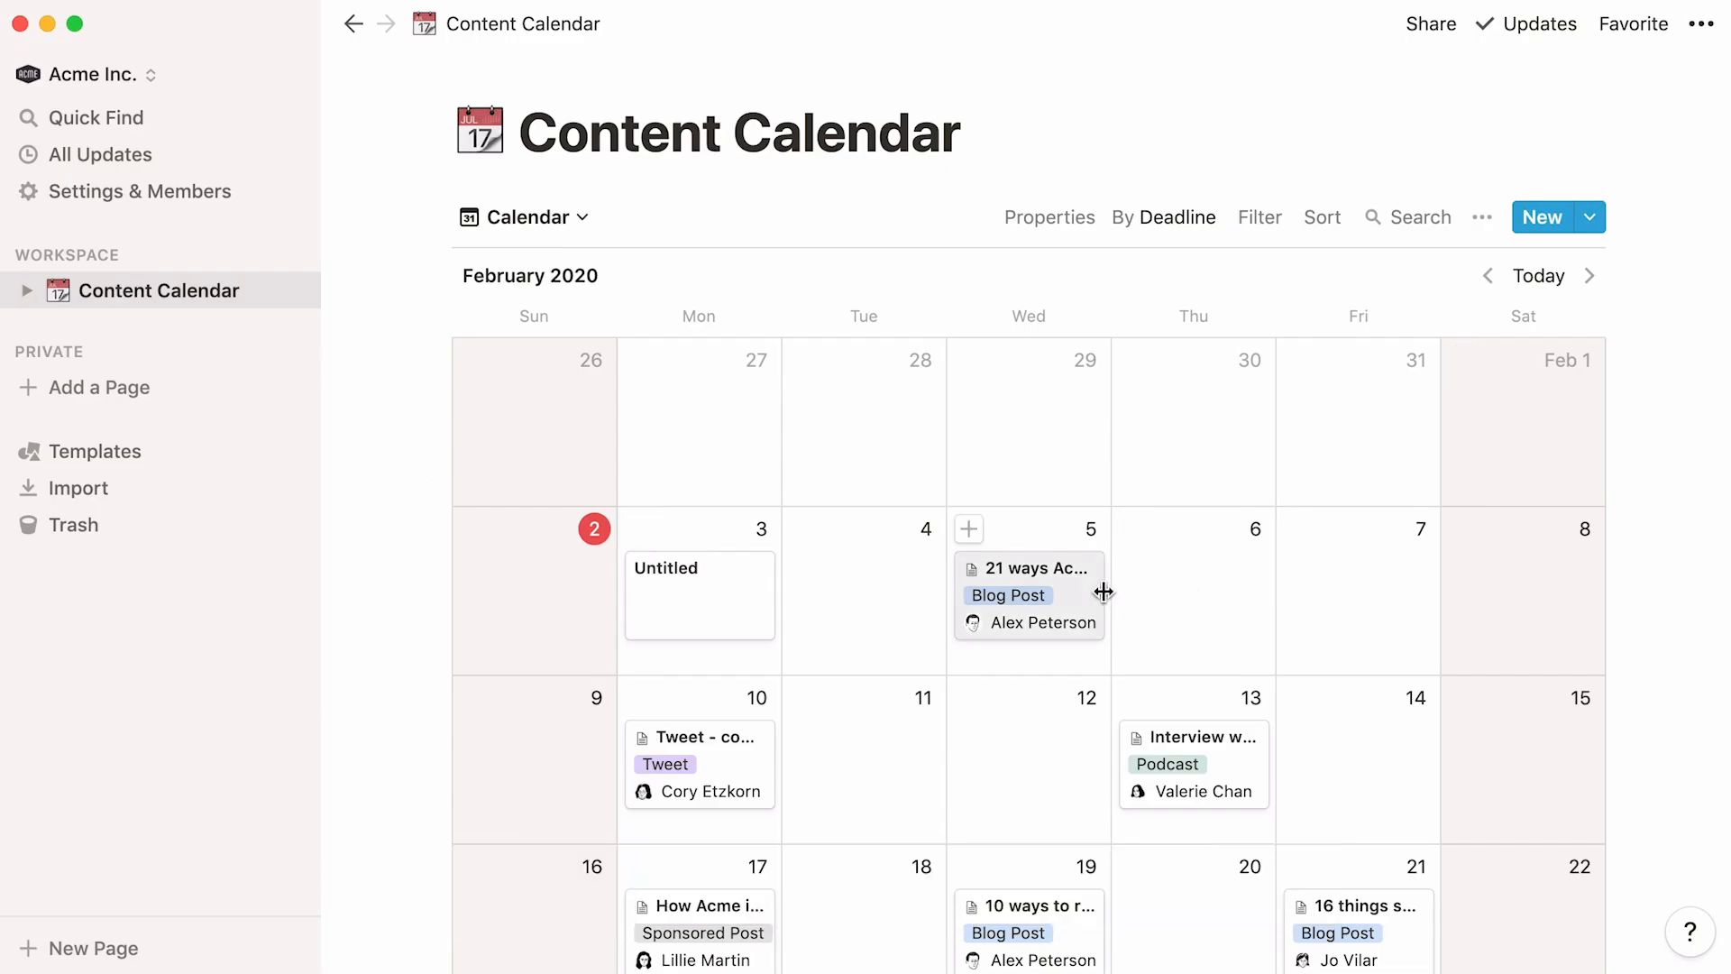
{"action": "left_click_drag", "start_coordinate": [1104, 592], "coordinate": [1306, 602]}
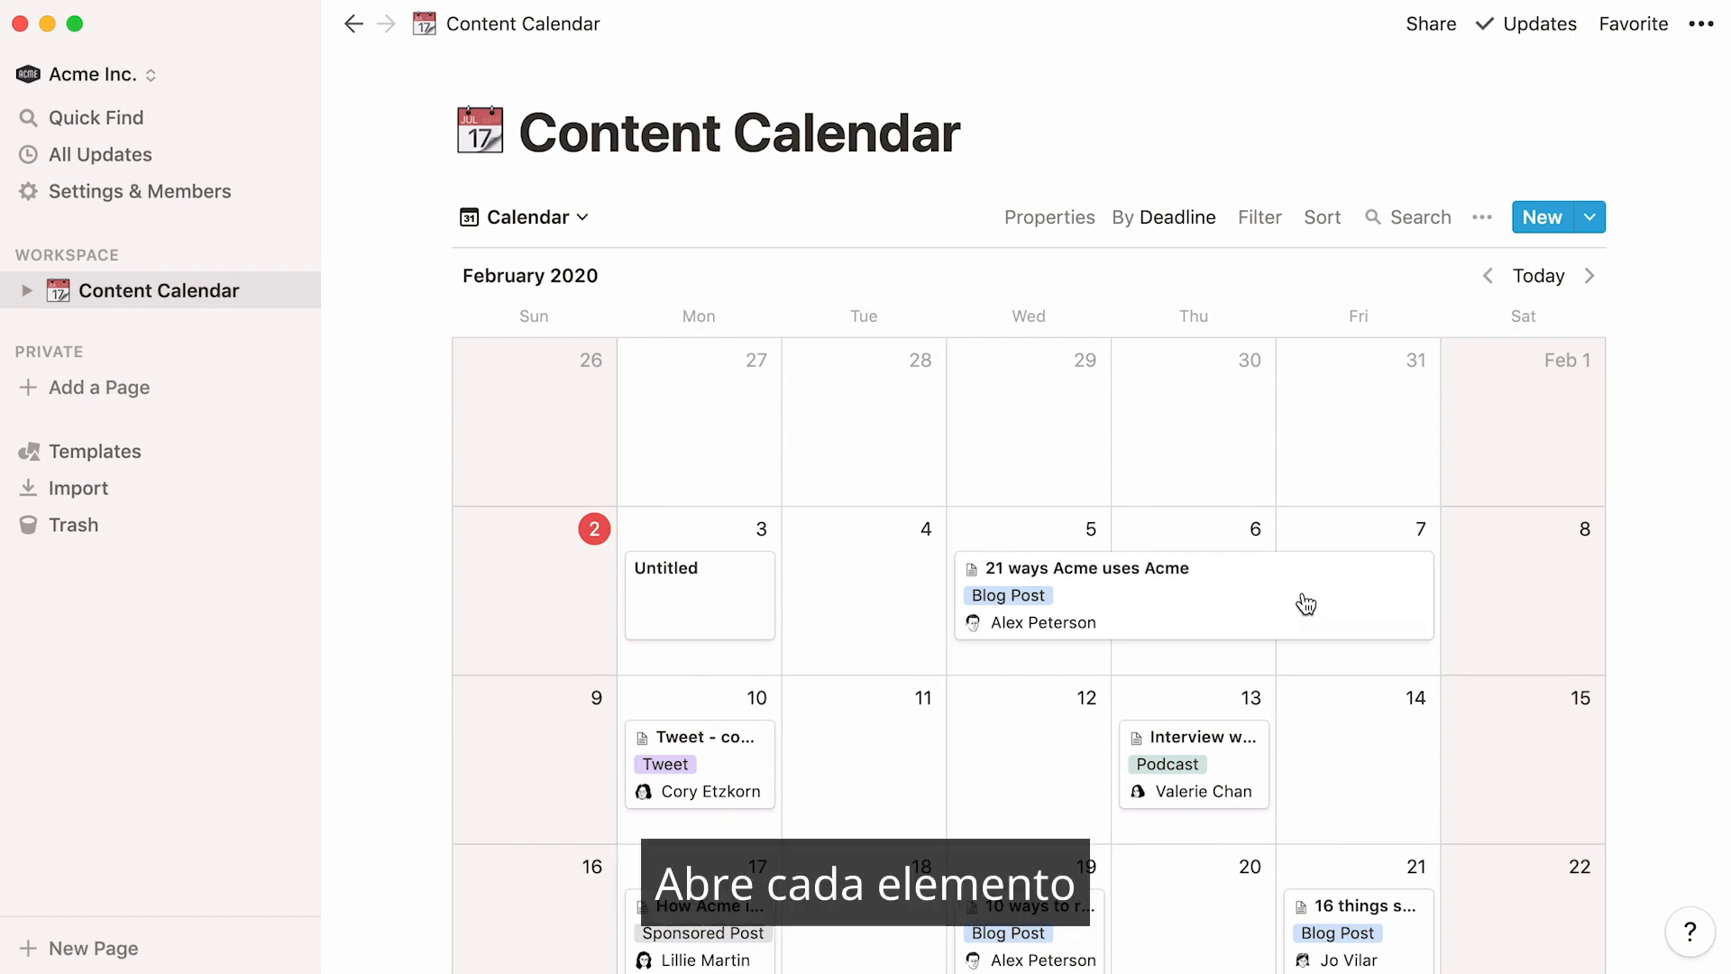
Open the "21 ways Acme uses Acme" entry and examine its properties, Type options and page content
{"action": "left_click", "coordinate": [1306, 602]}
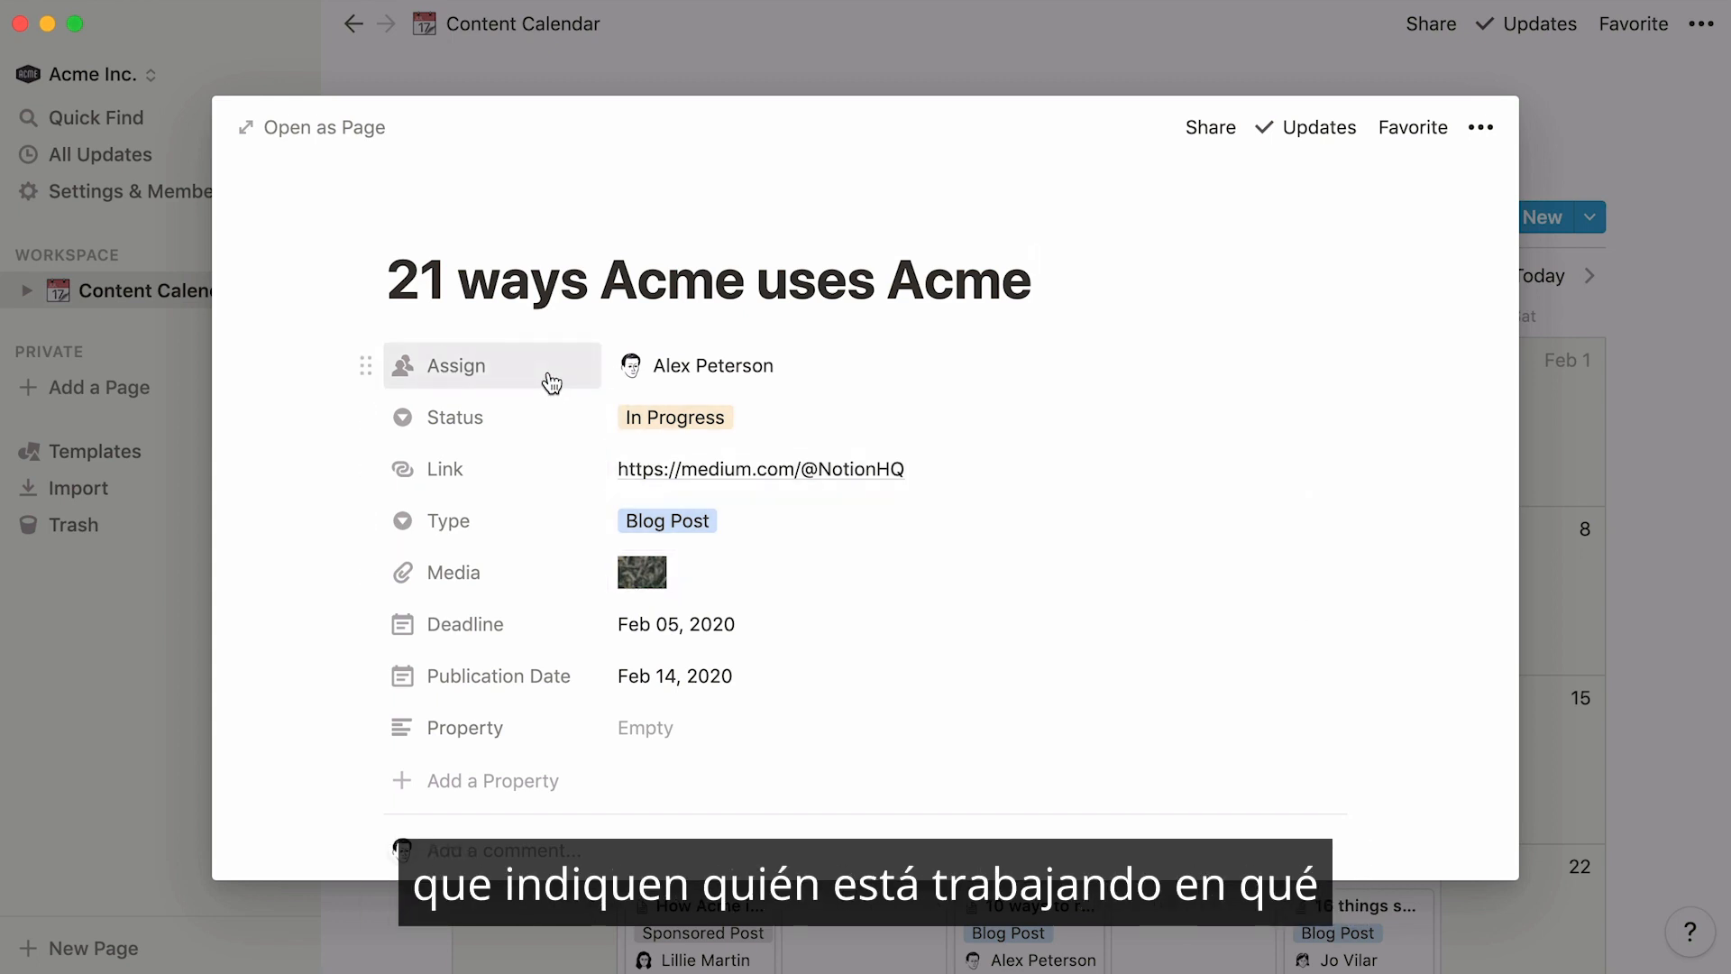
{"action": "left_click", "coordinate": [746, 527]}
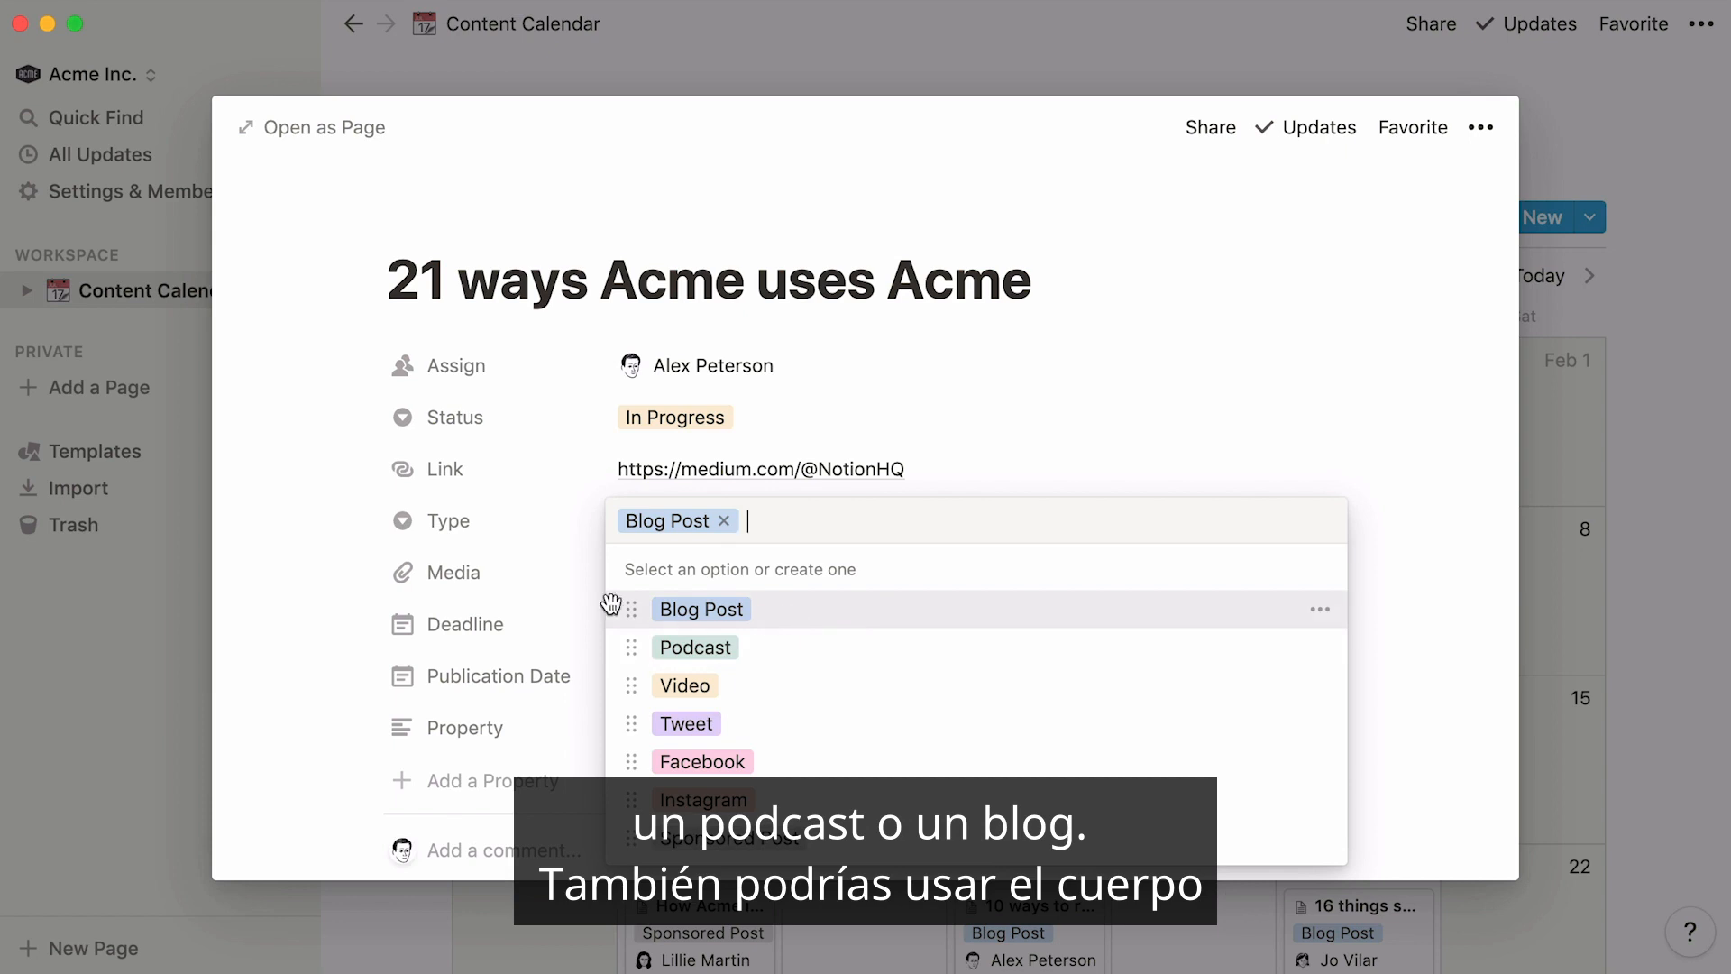
{"action": "left_click", "coordinate": [278, 619]}
{"action": "scroll", "coordinate": [278, 619], "scroll_direction": "down", "scroll_amount": 2}
{"action": "scroll", "coordinate": [278, 619], "scroll_direction": "down", "scroll_amount": 4}
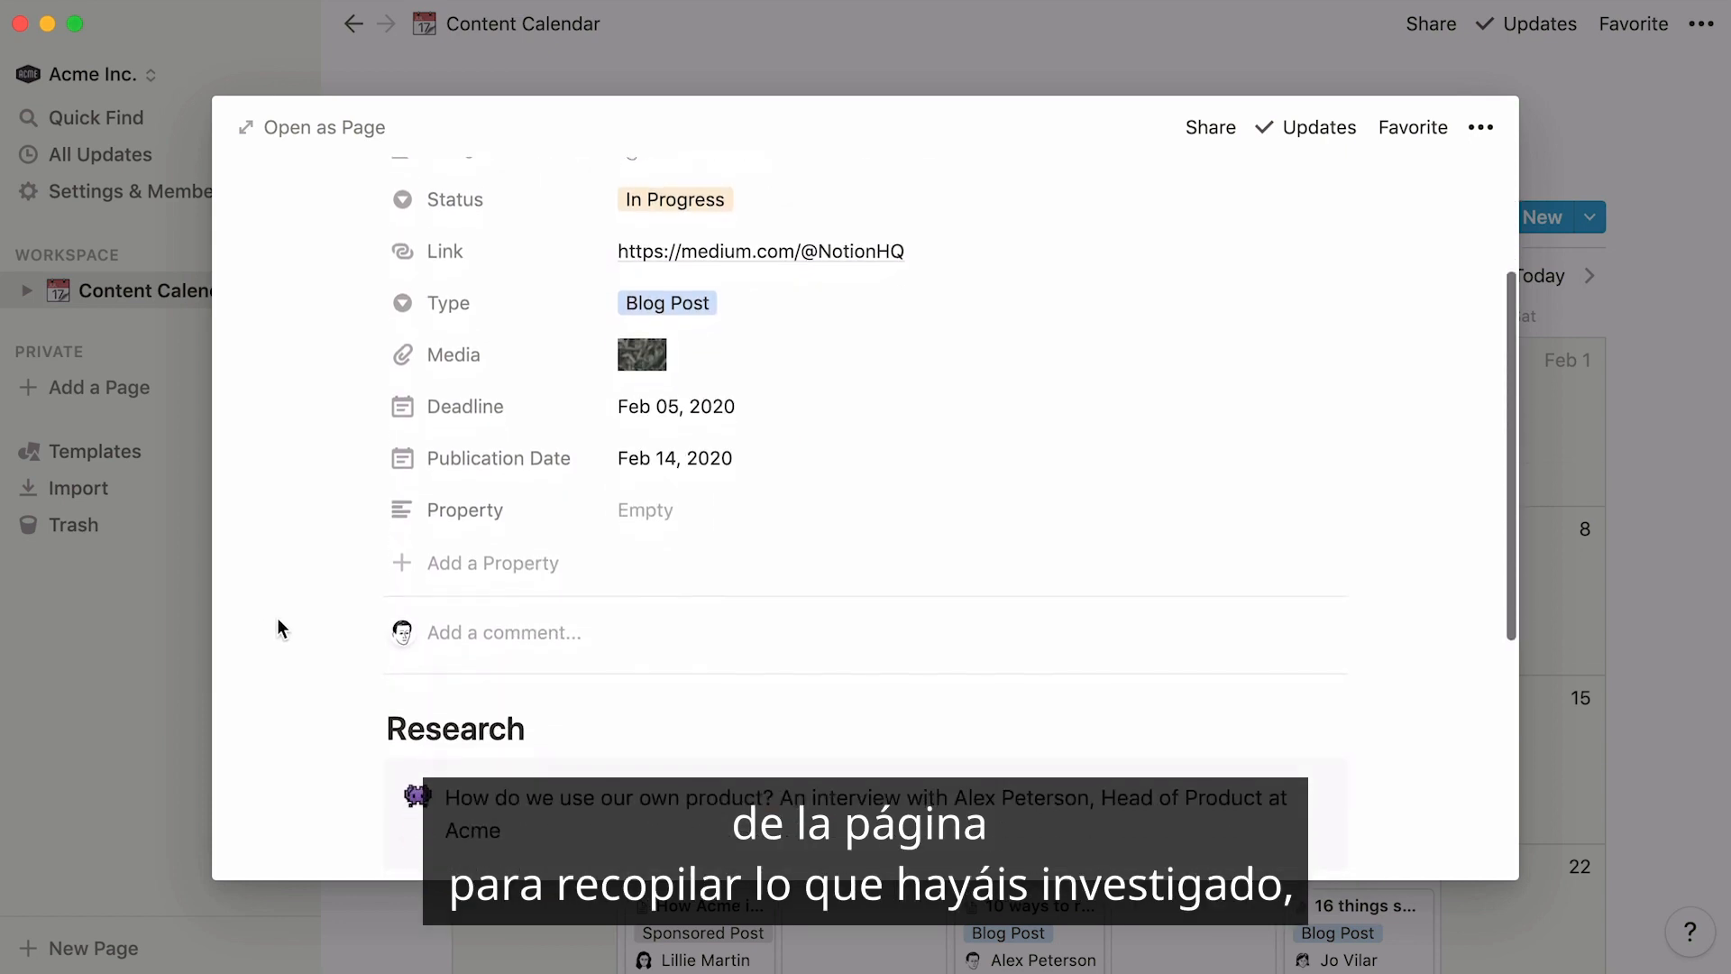
{"action": "scroll", "coordinate": [278, 619], "scroll_direction": "down", "scroll_amount": 3}
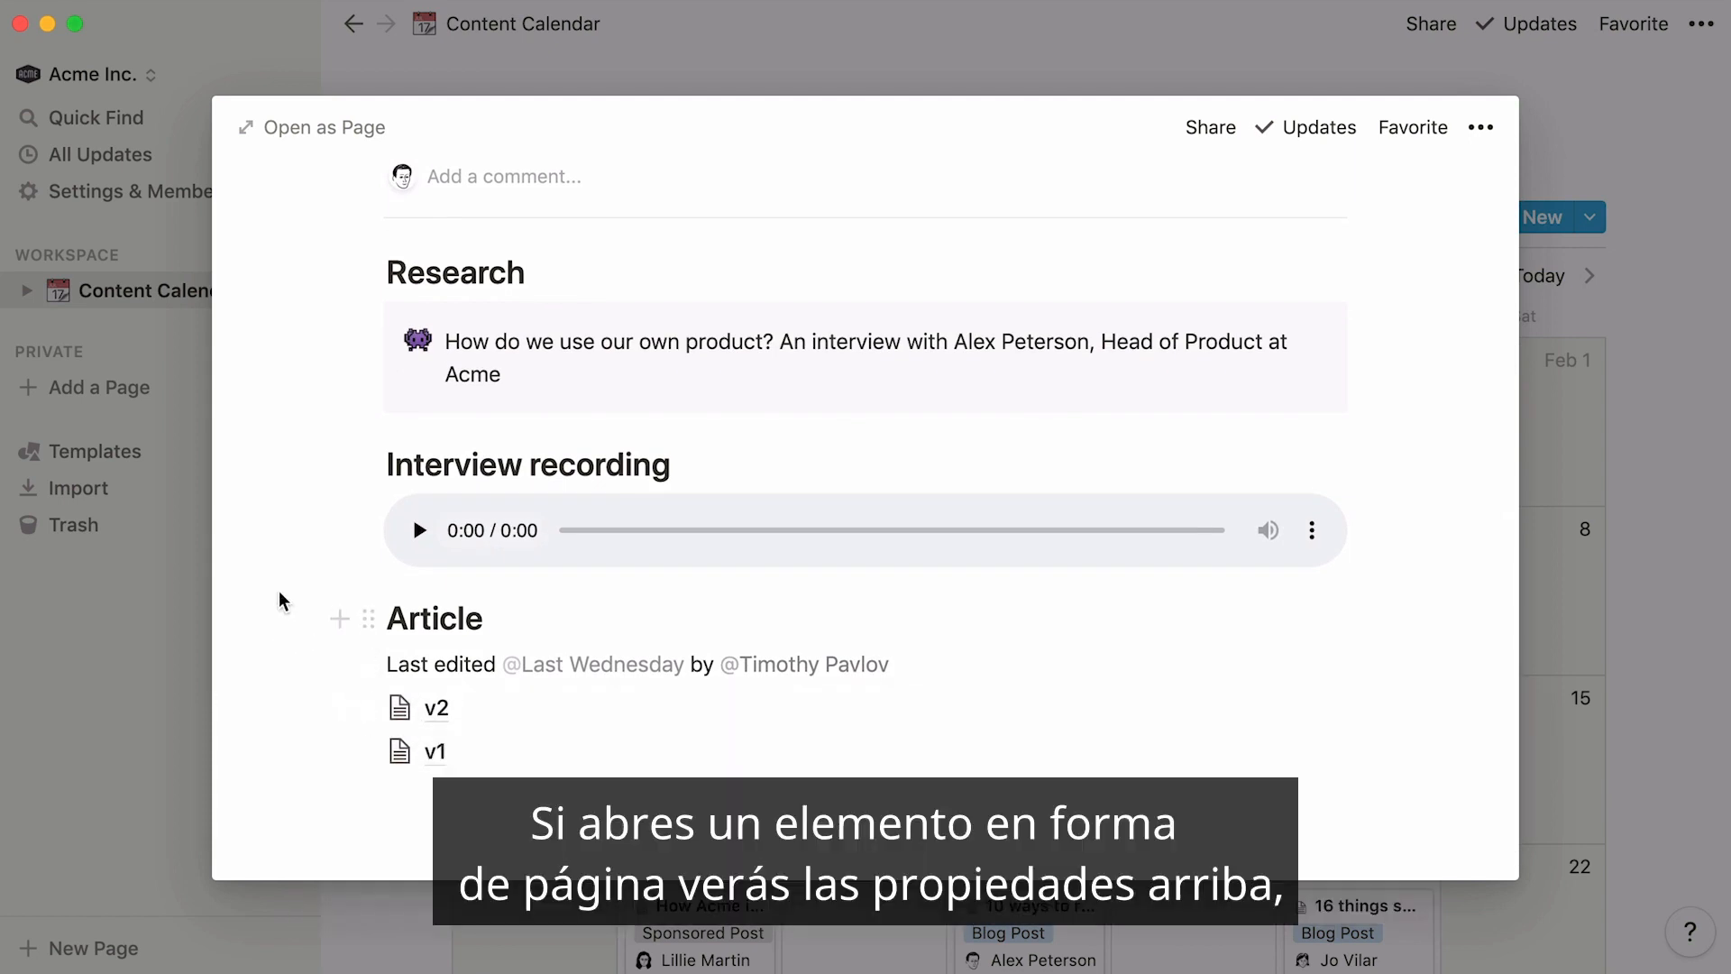
{"action": "scroll", "coordinate": [281, 601], "scroll_direction": "up", "scroll_amount": 5}
{"action": "scroll", "coordinate": [278, 591], "scroll_direction": "up", "scroll_amount": 3}
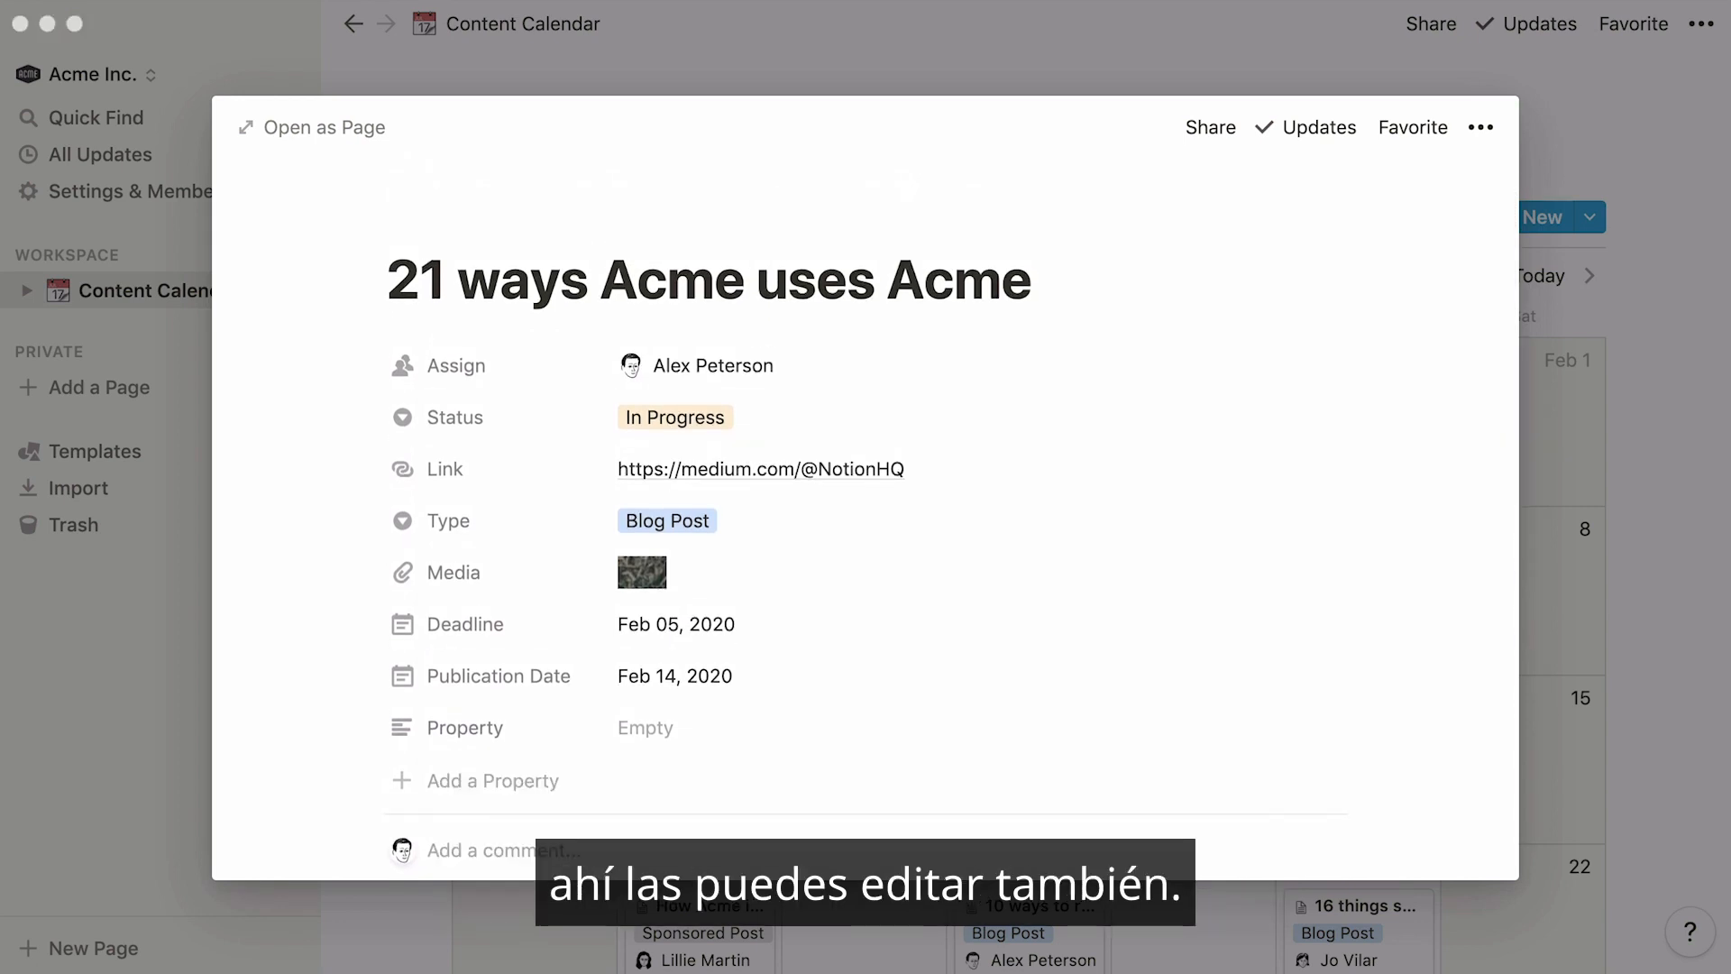
Review the property types available for the entry's empty text property, leave it unchanged, and return to the calendar
{"action": "left_click", "coordinate": [534, 729]}
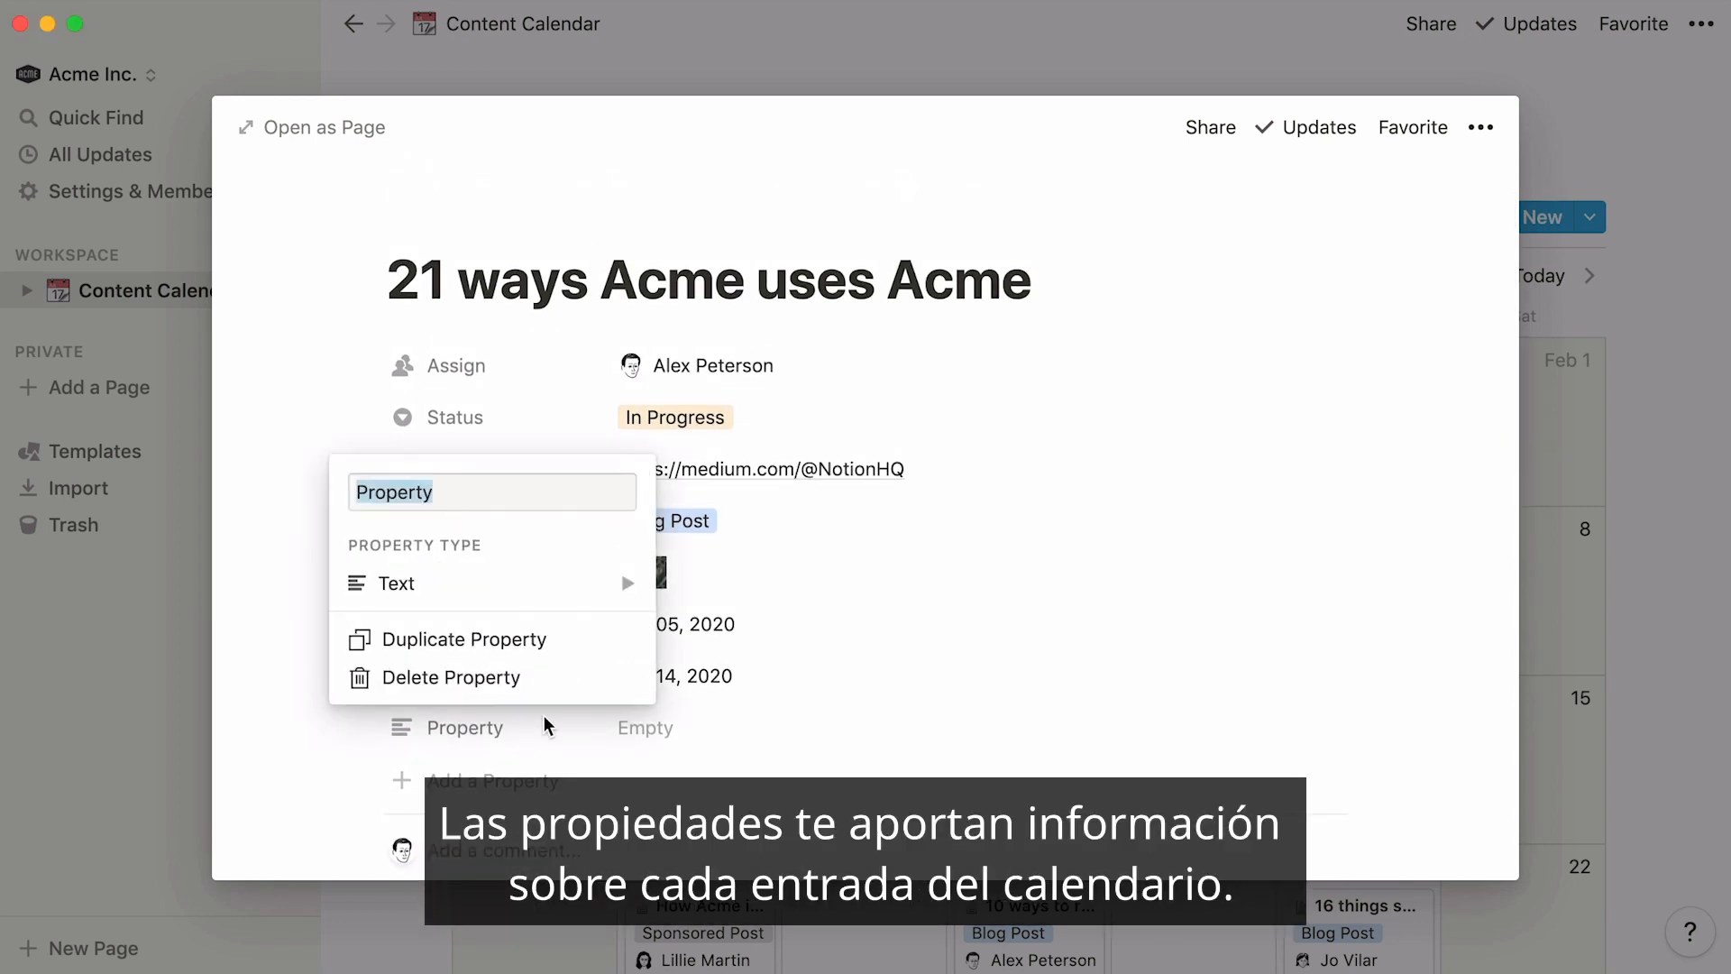
{"action": "mouse_move", "coordinate": [615, 604]}
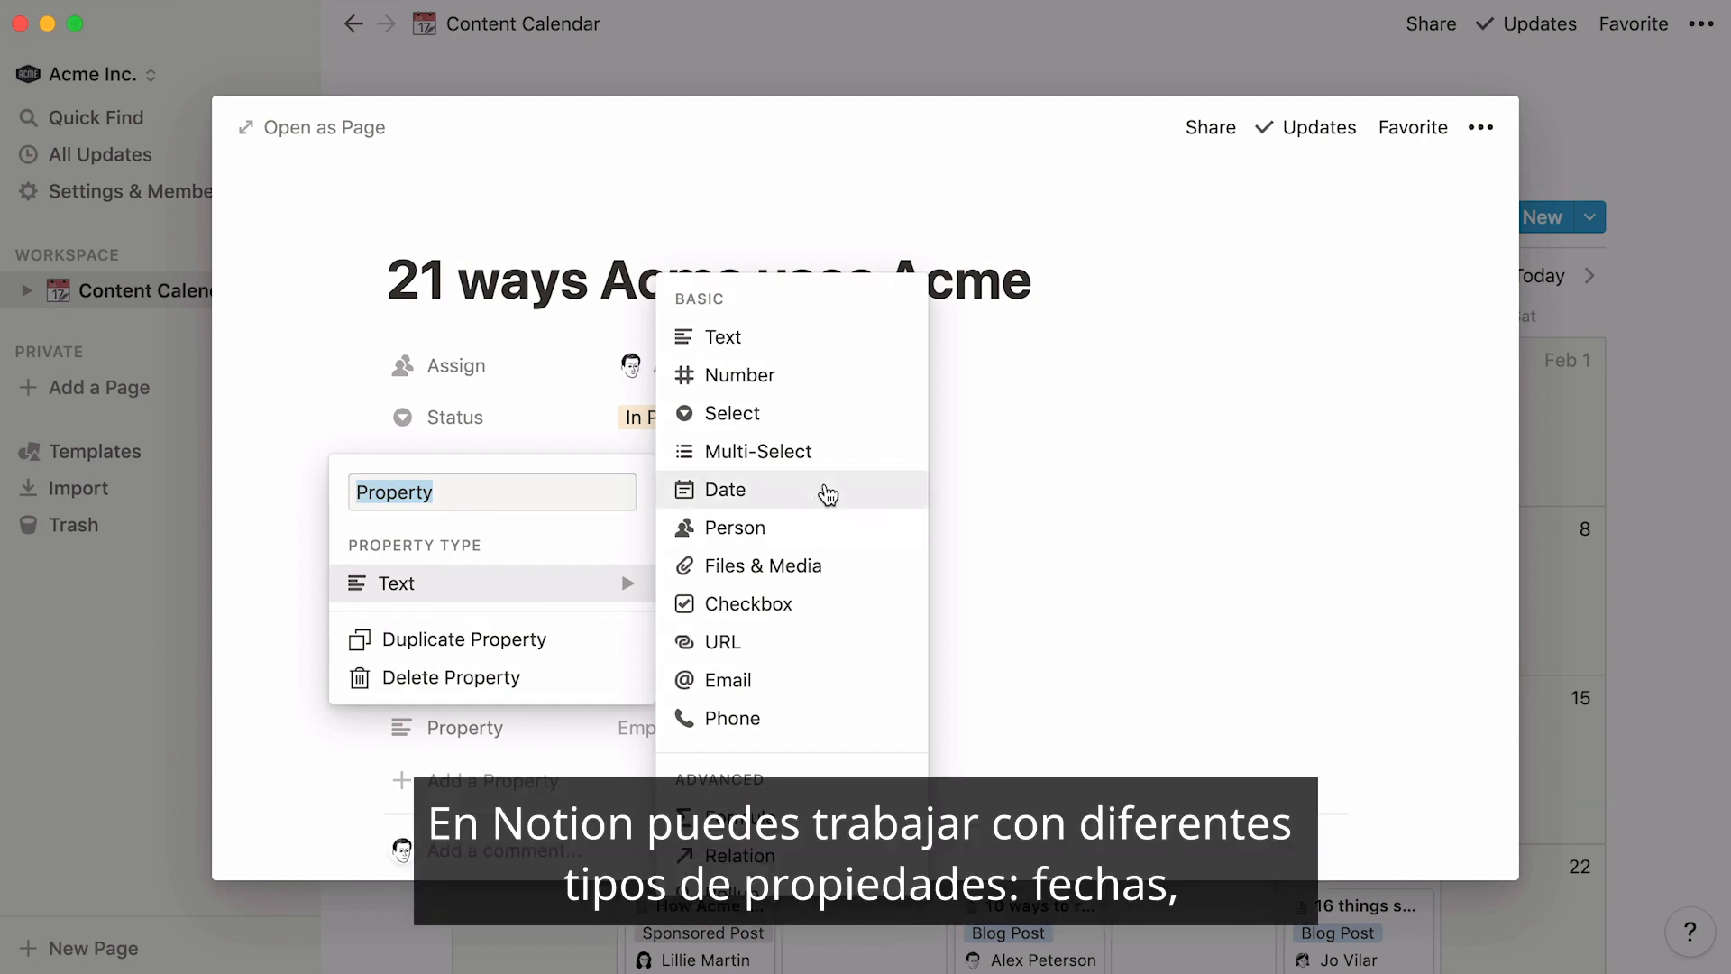
{"action": "mouse_move", "coordinate": [828, 532]}
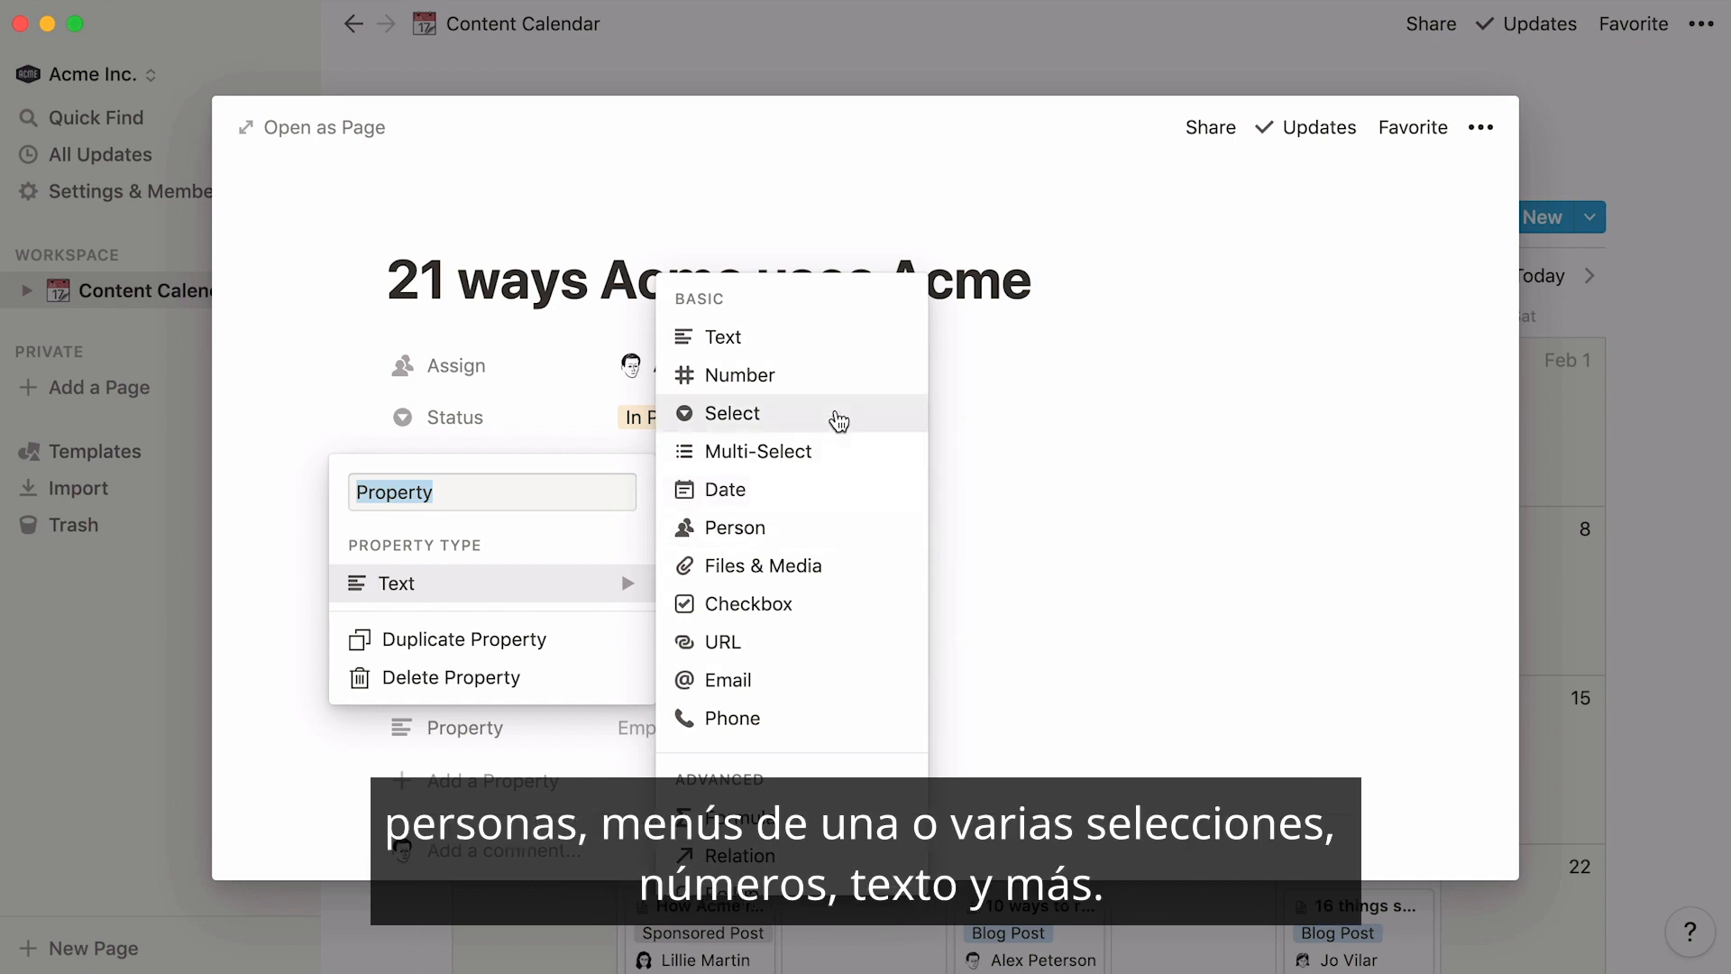
{"action": "mouse_move", "coordinate": [850, 464]}
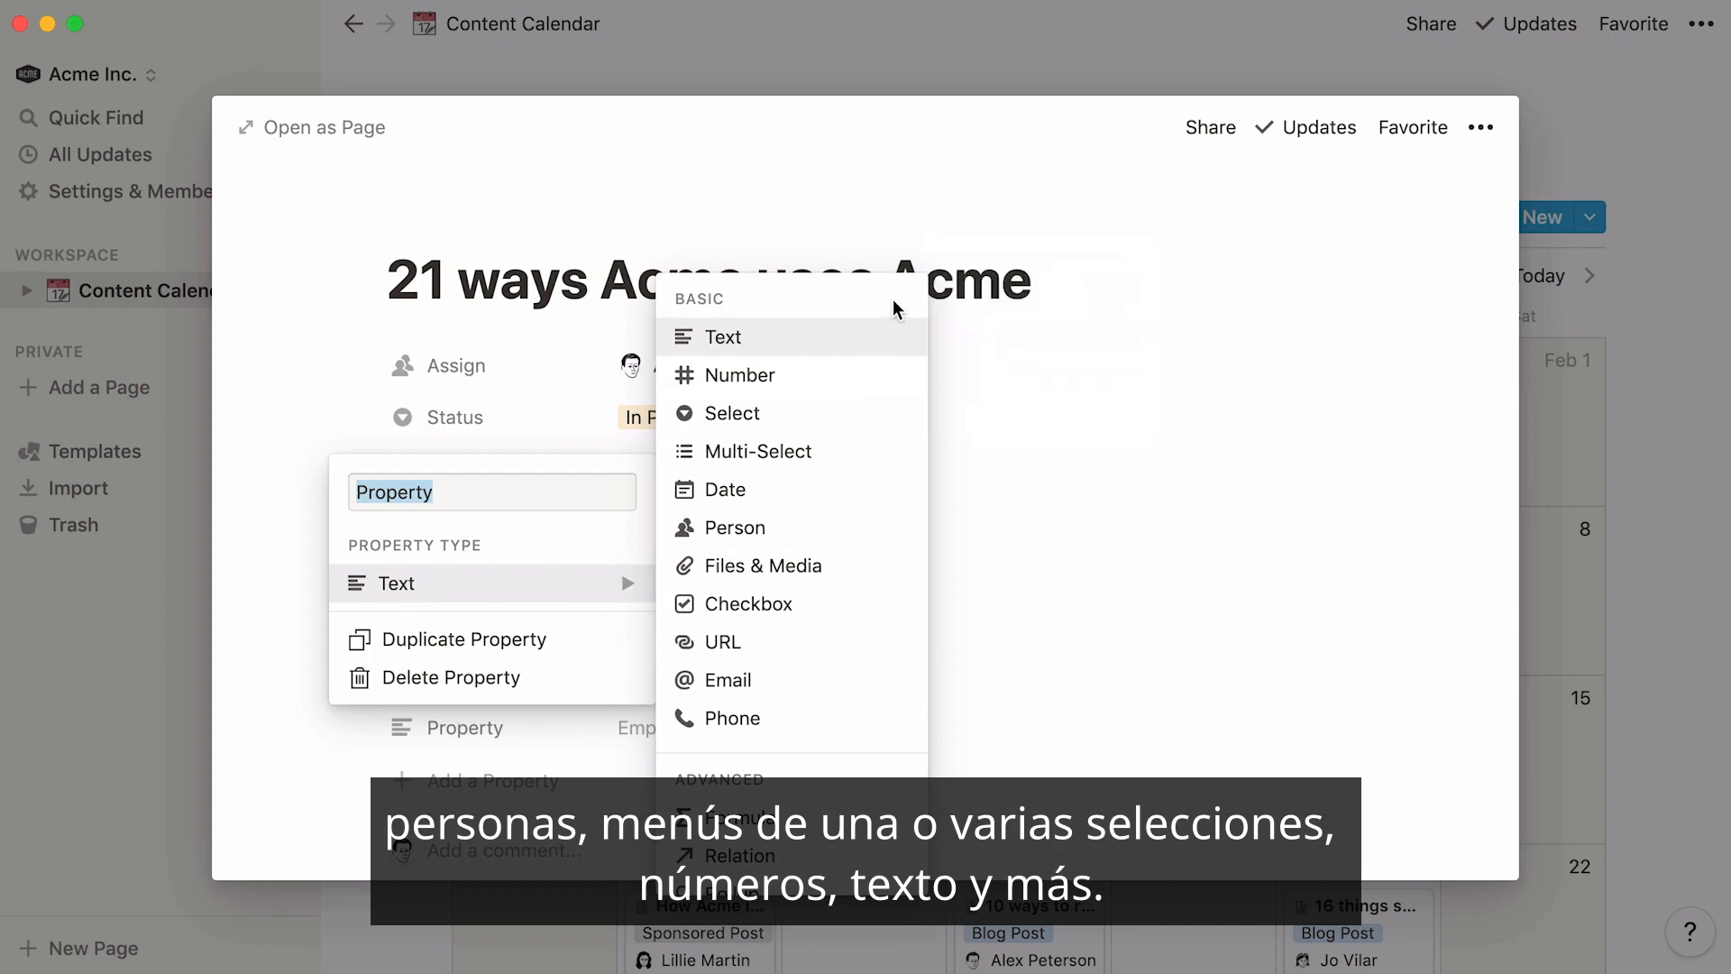
{"action": "left_click", "coordinate": [1124, 73]}
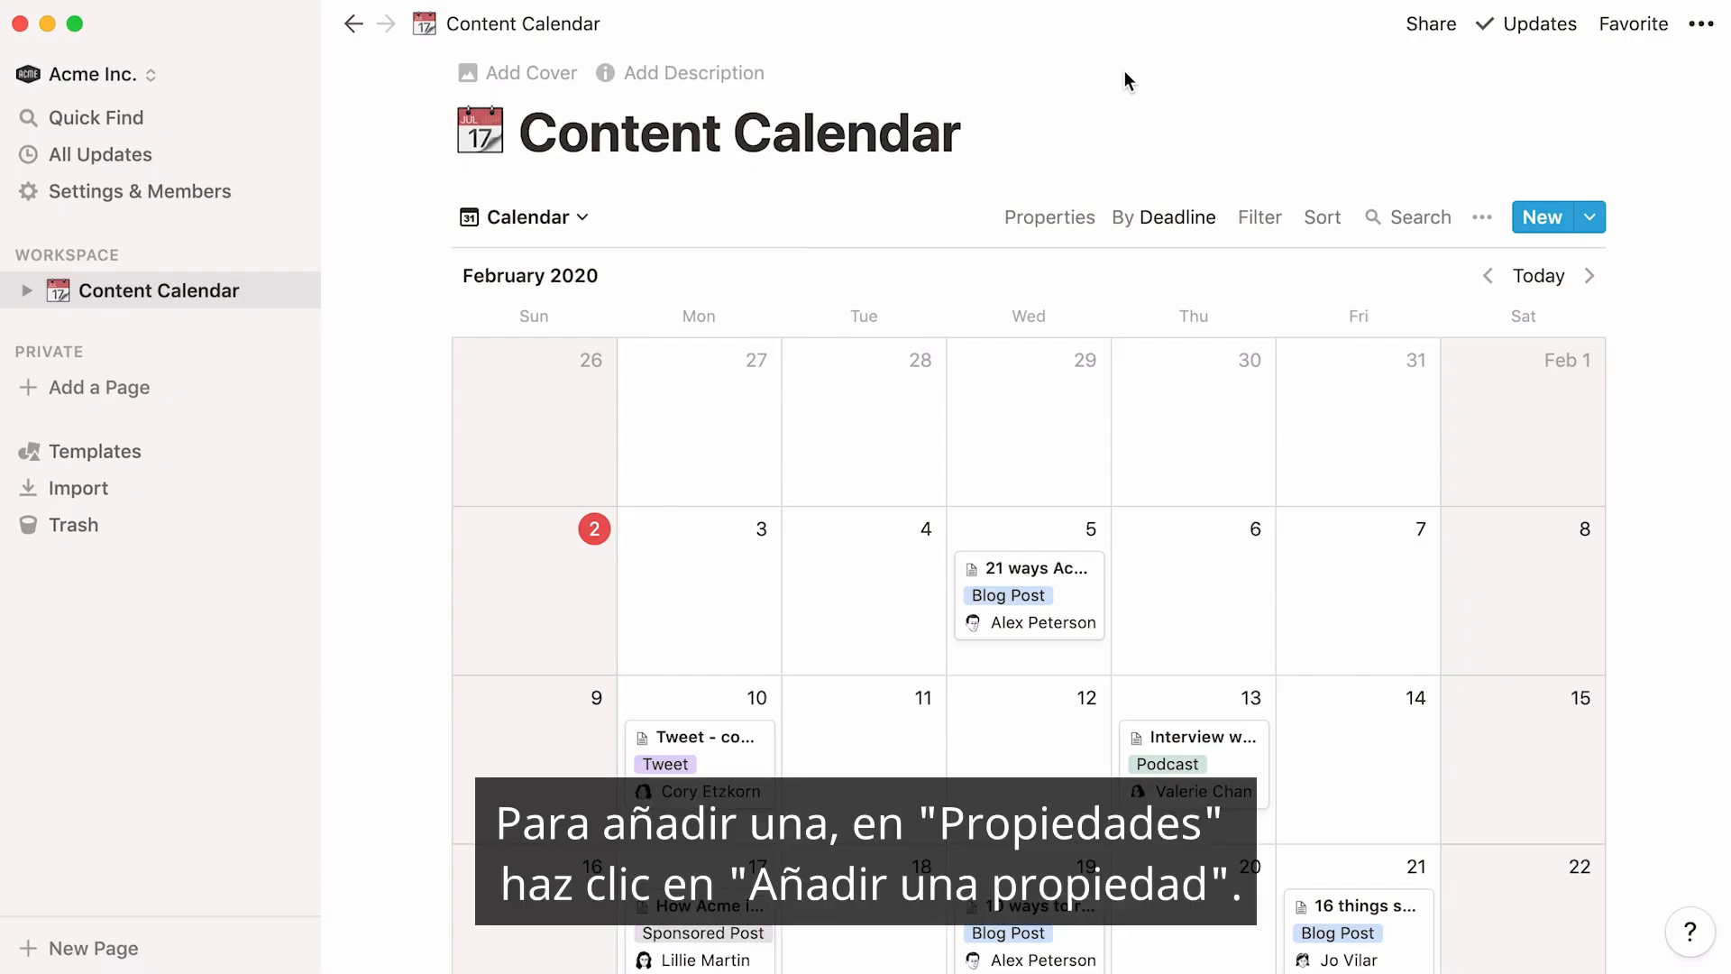
Add a Person property named "Editor" to the content calendar
{"action": "left_click", "coordinate": [1057, 217]}
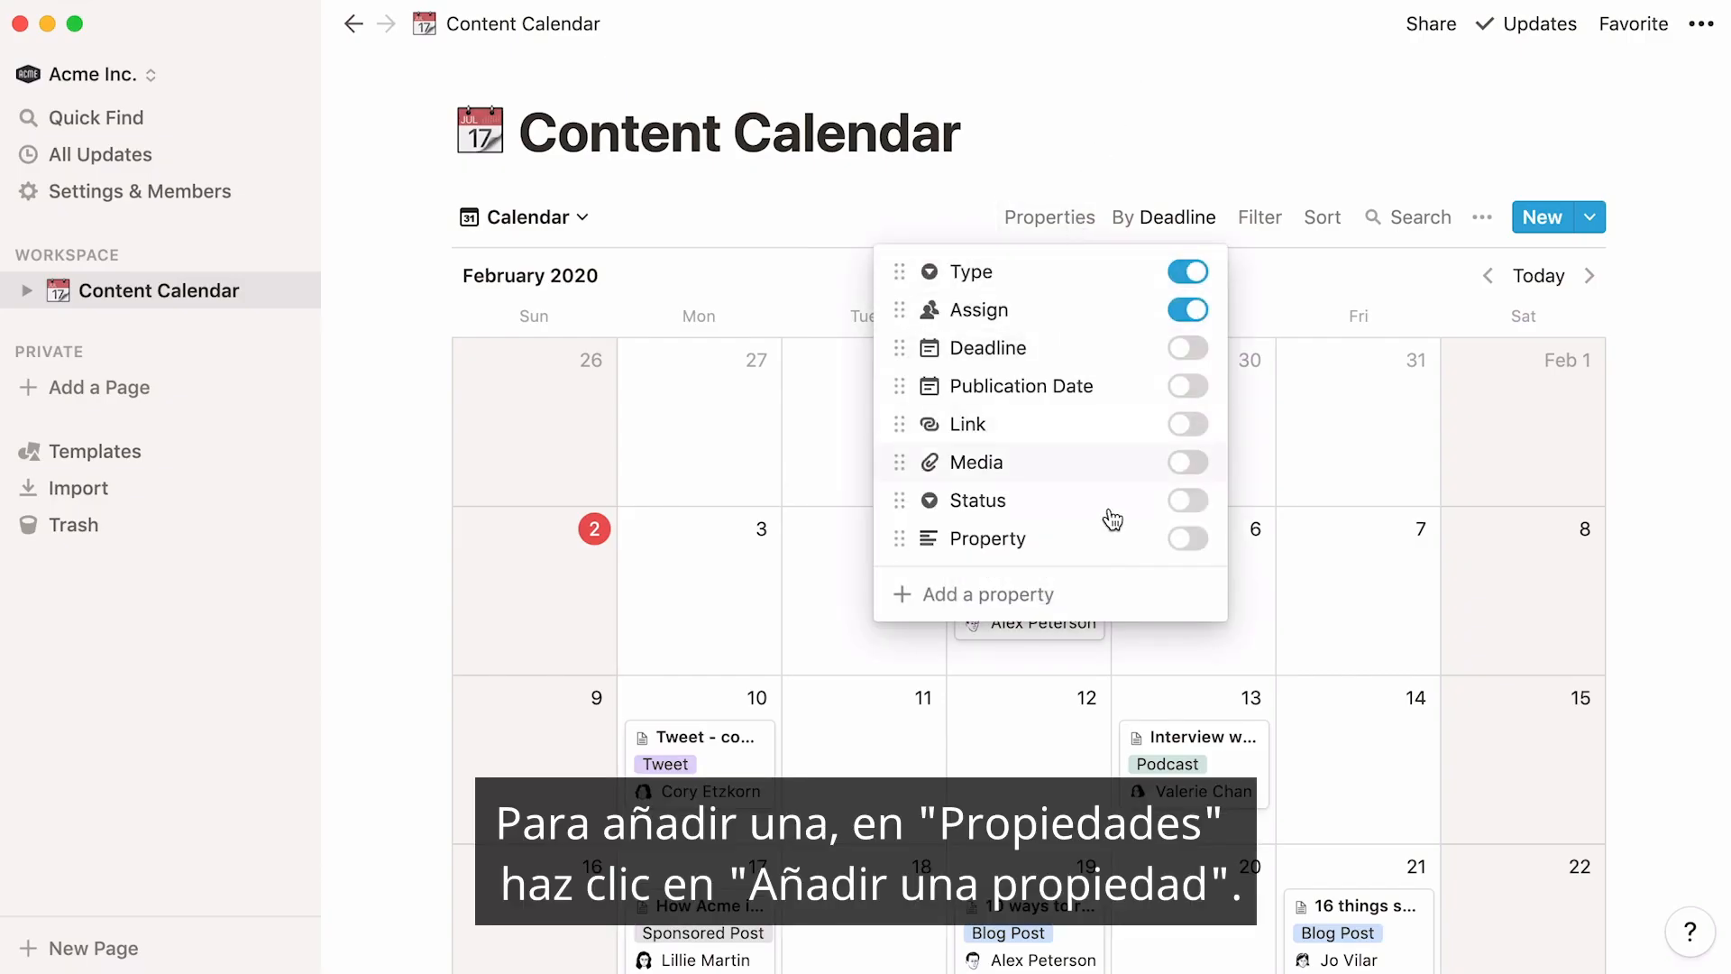
{"action": "left_click", "coordinate": [1122, 599]}
{"action": "type", "text": "Editor"}
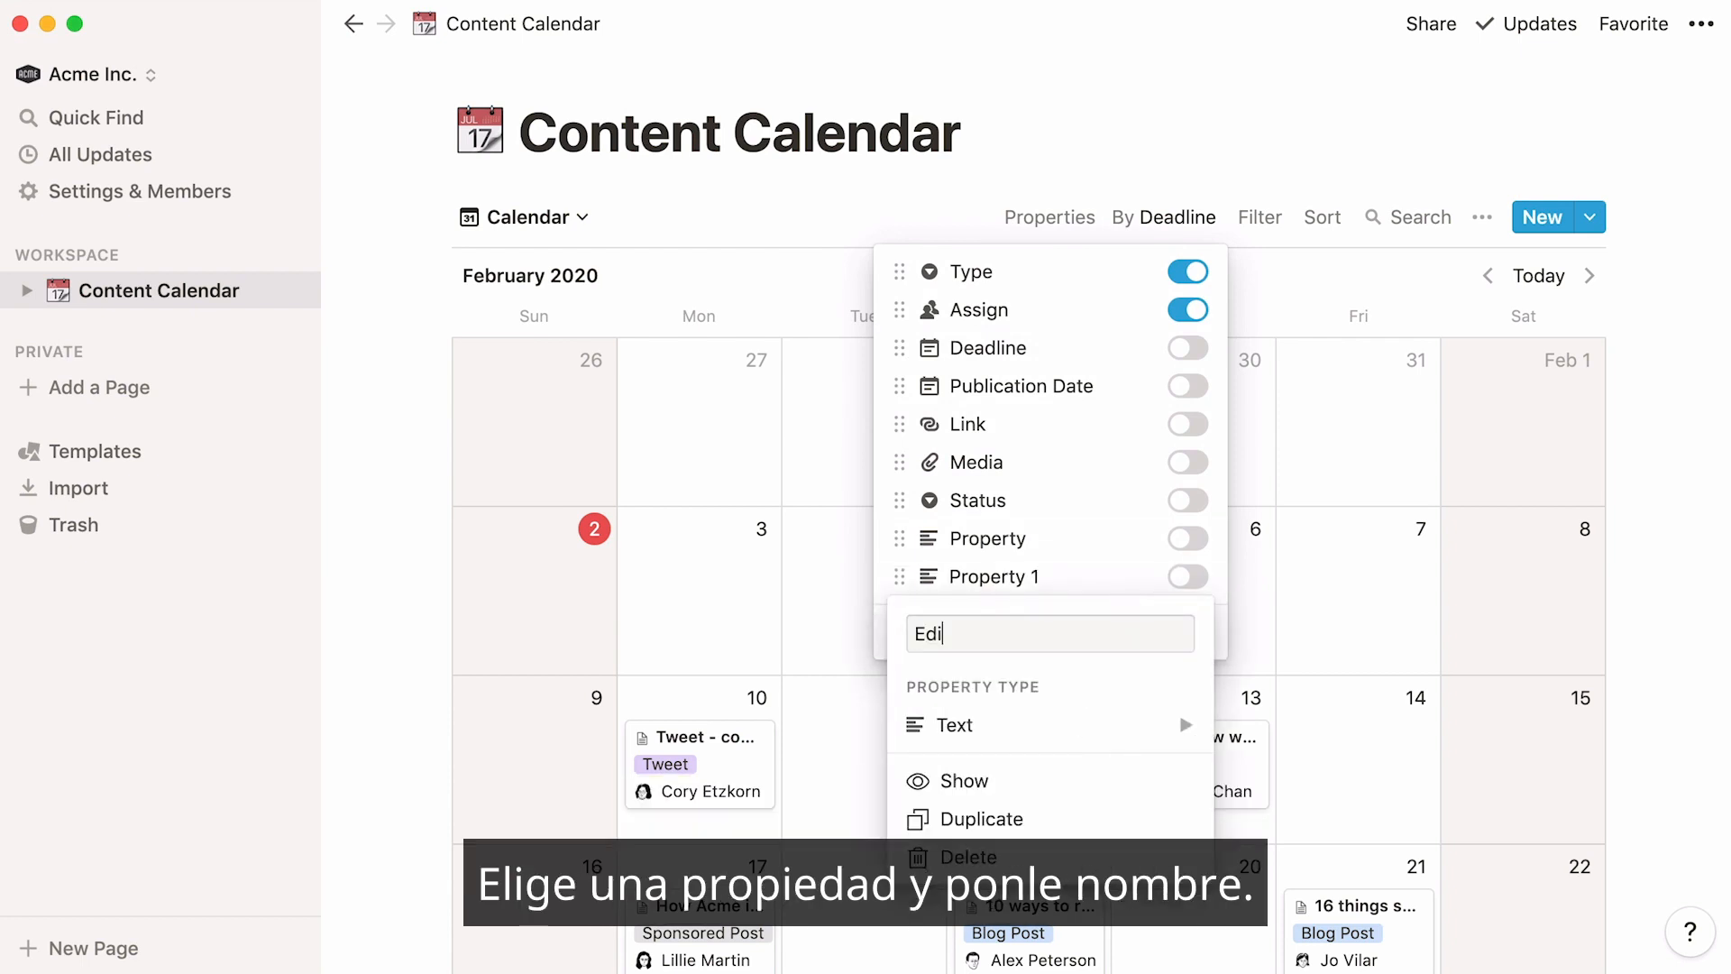
{"action": "mouse_move", "coordinate": [1148, 726]}
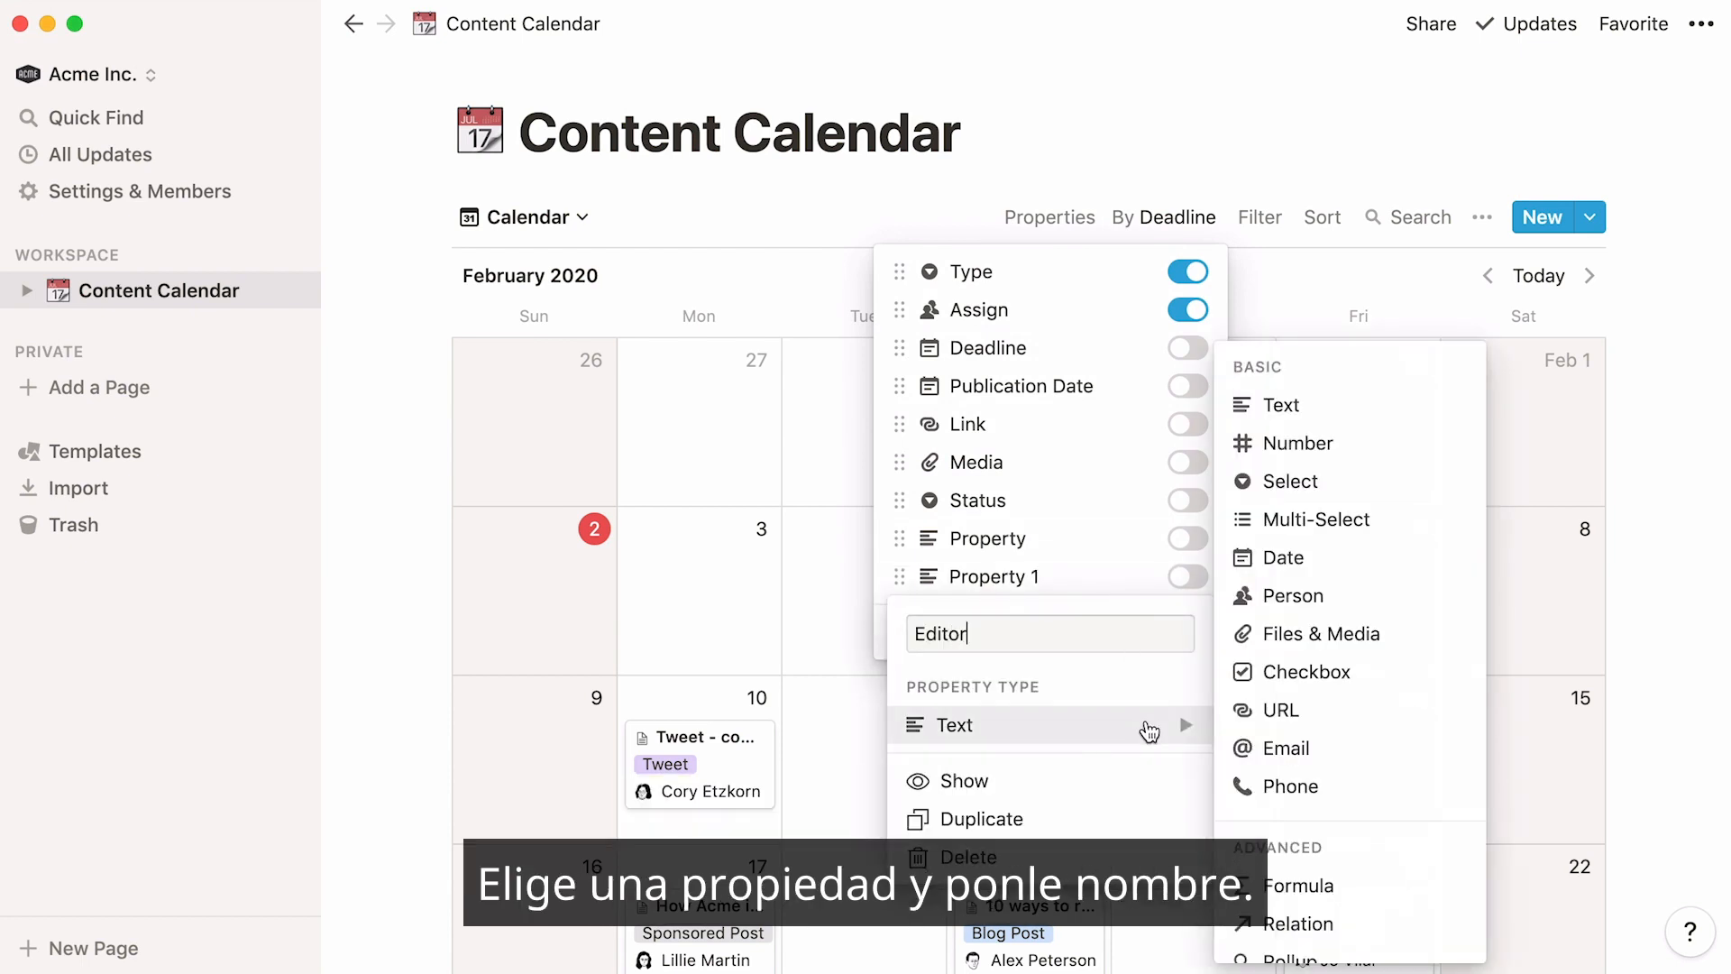
{"action": "left_click", "coordinate": [1354, 588]}
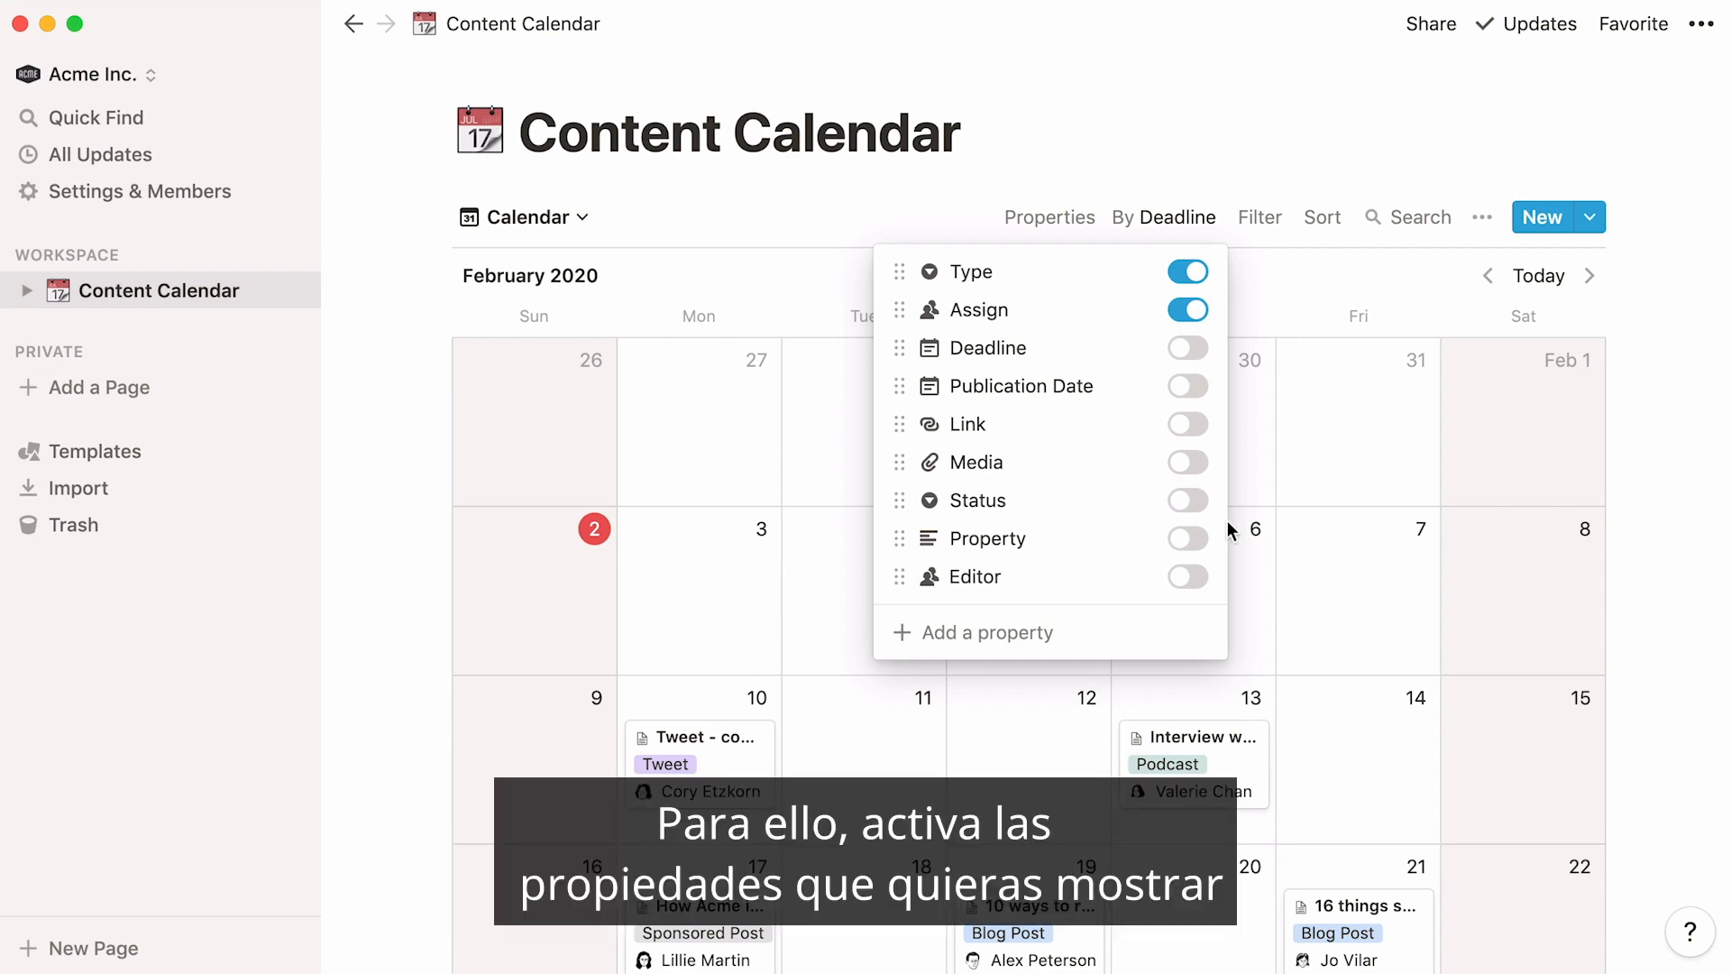
Show Status on the calendar cards, hide Assign, and turn Type off and back on
{"action": "left_click", "coordinate": [1199, 503]}
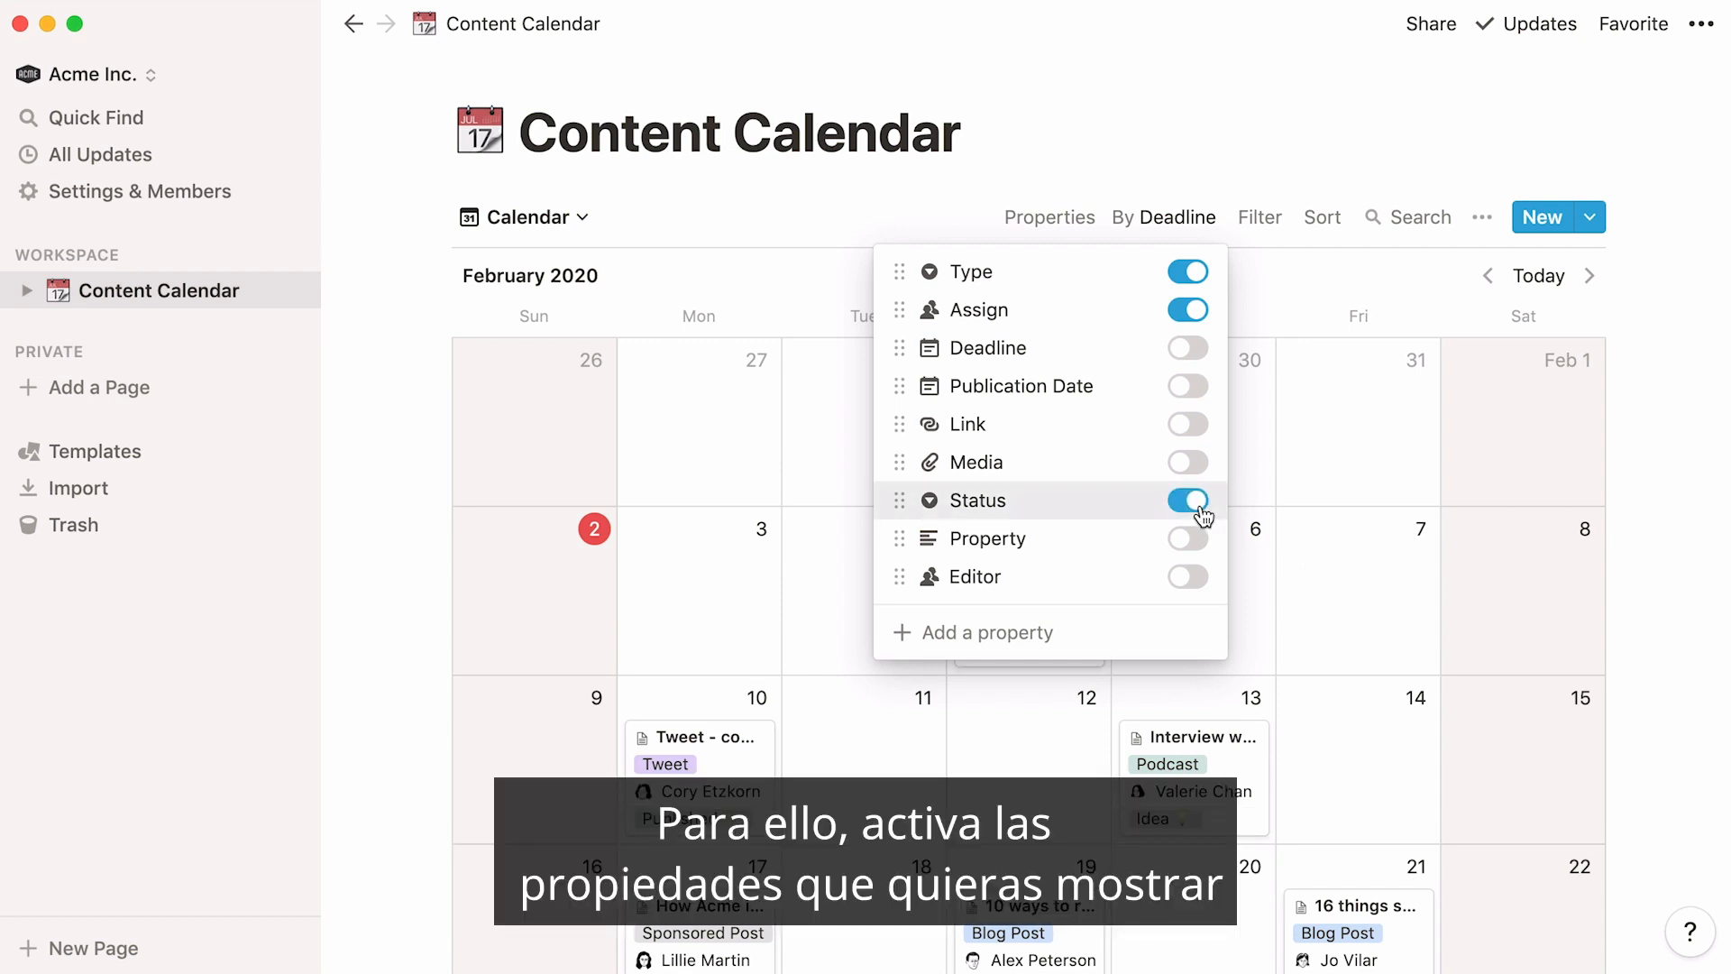
{"action": "left_click", "coordinate": [1200, 277]}
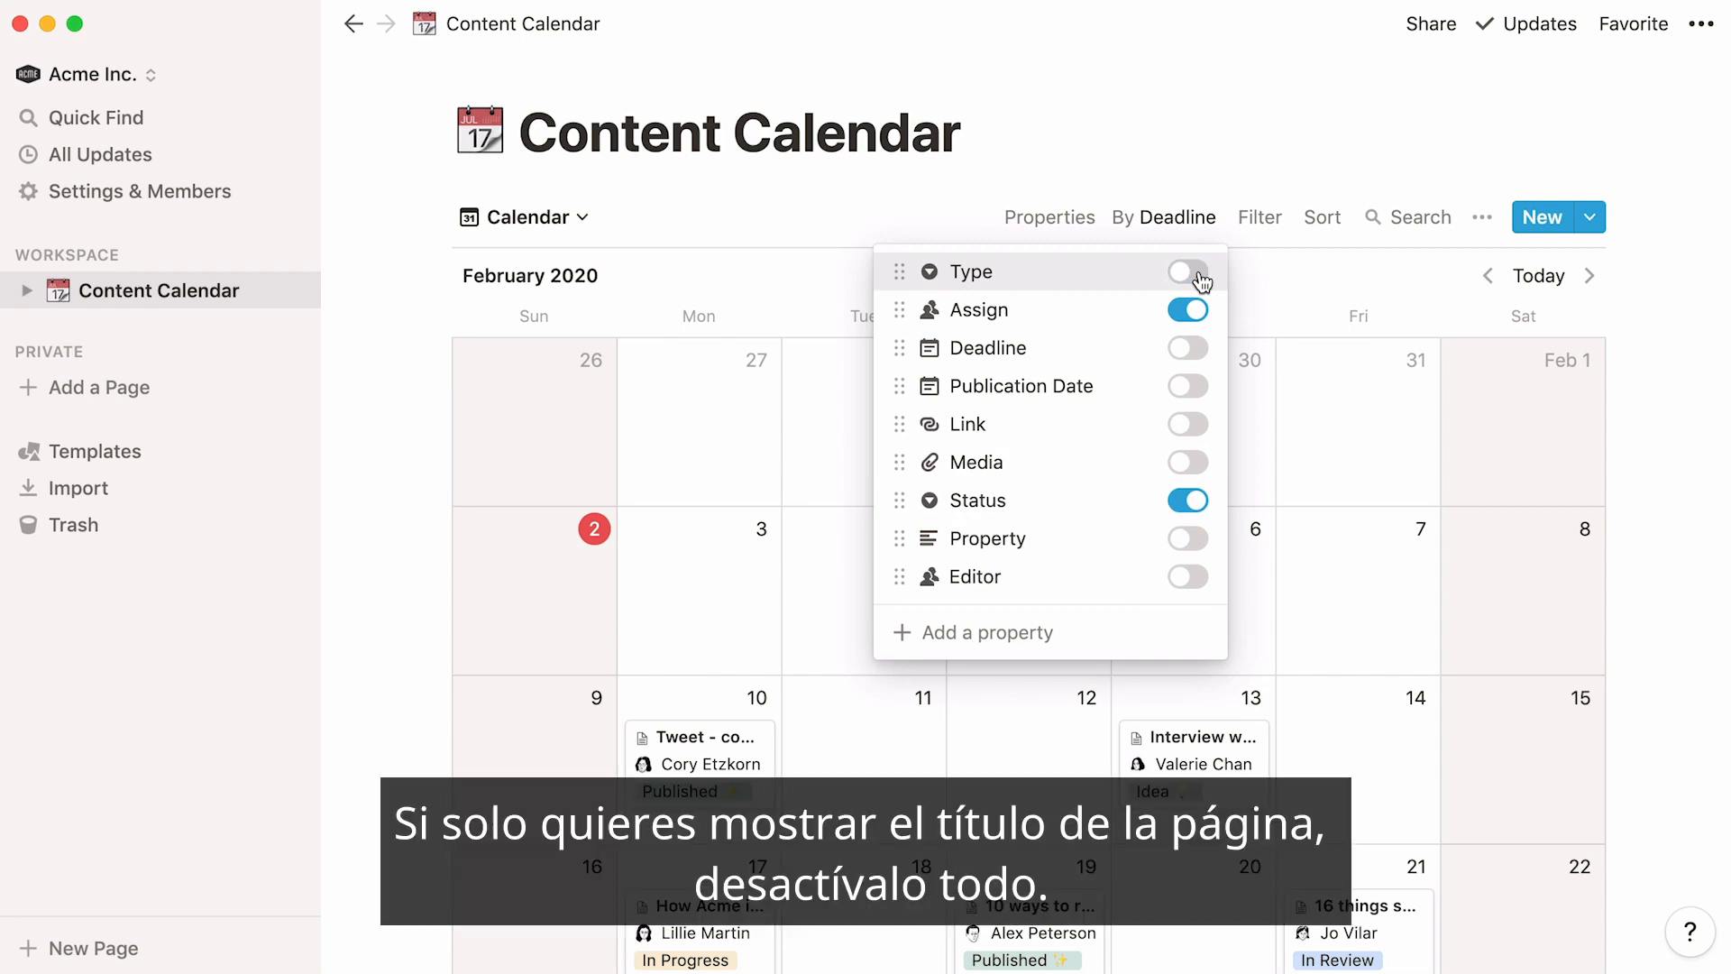
{"action": "left_click", "coordinate": [1195, 308]}
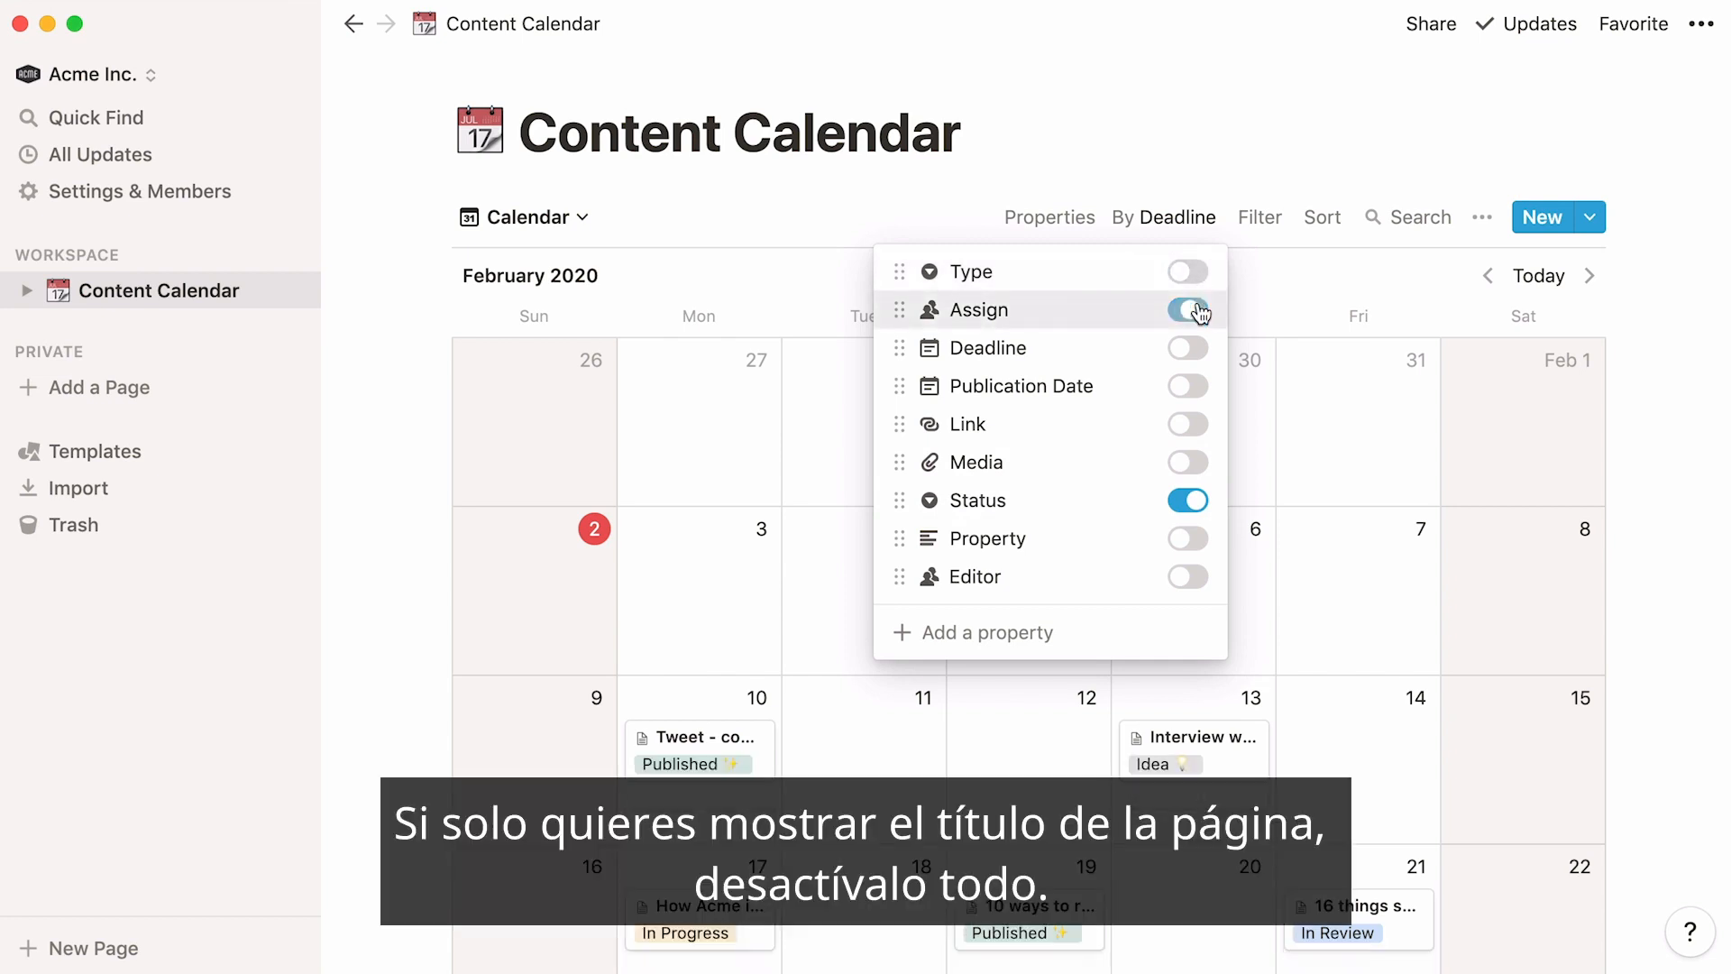
{"action": "left_click", "coordinate": [1197, 501]}
{"action": "left_click", "coordinate": [1197, 501]}
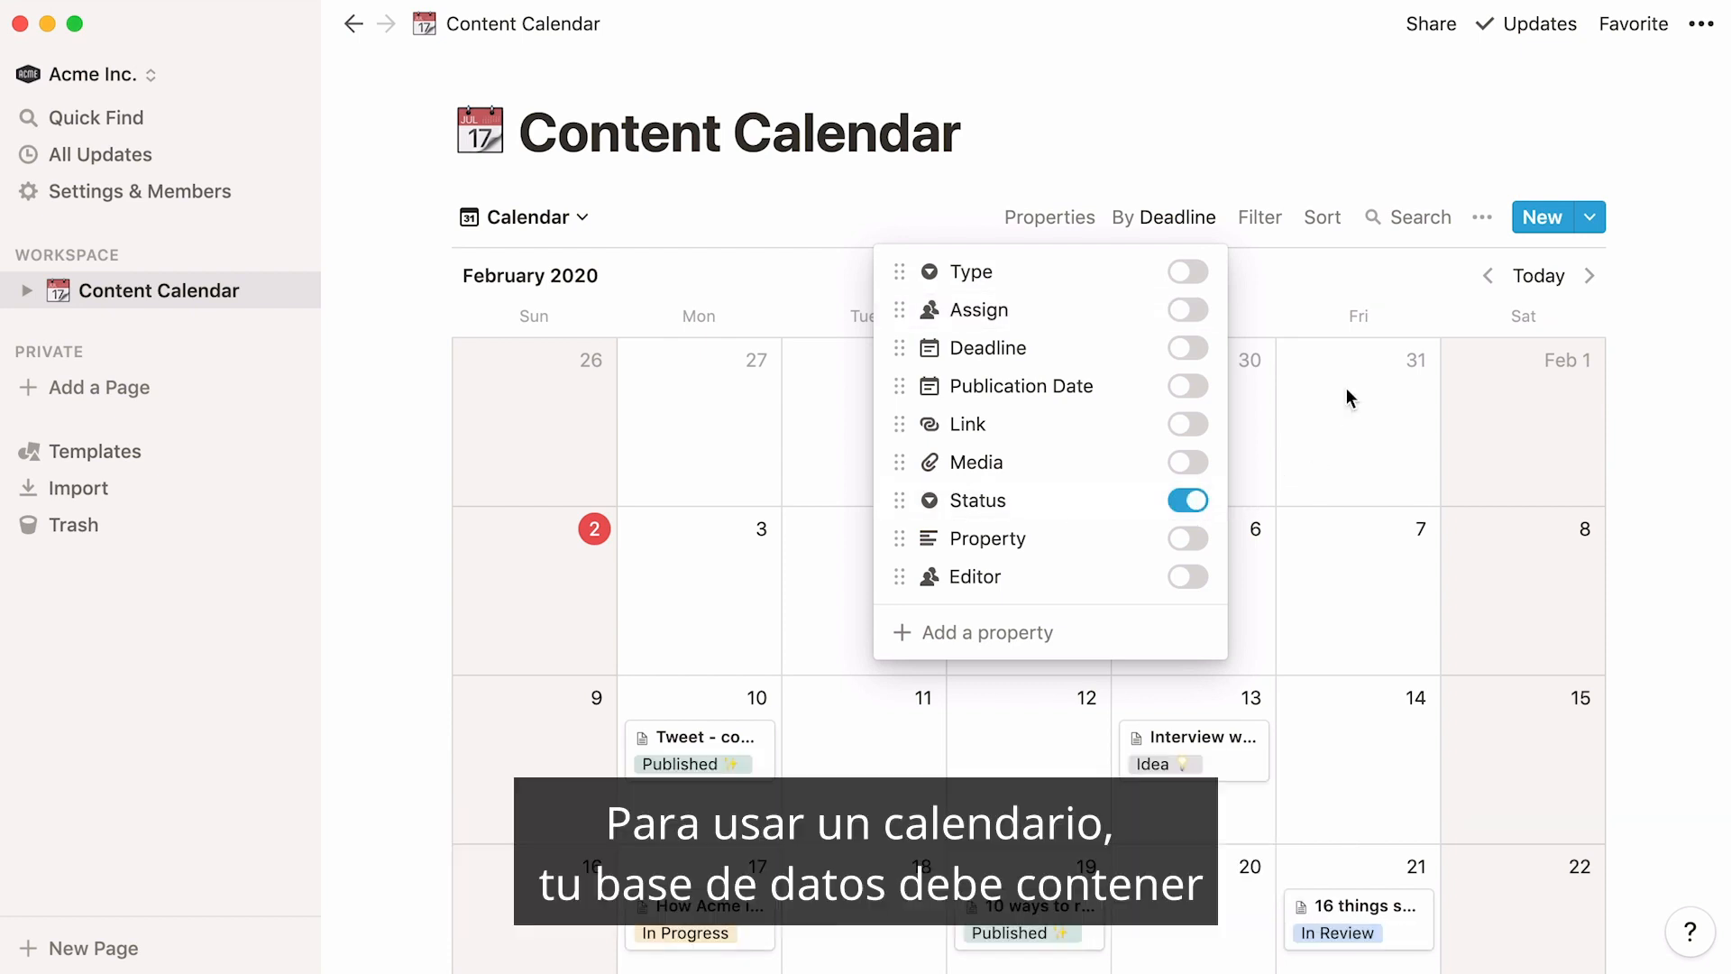
{"action": "left_click", "coordinate": [1199, 273]}
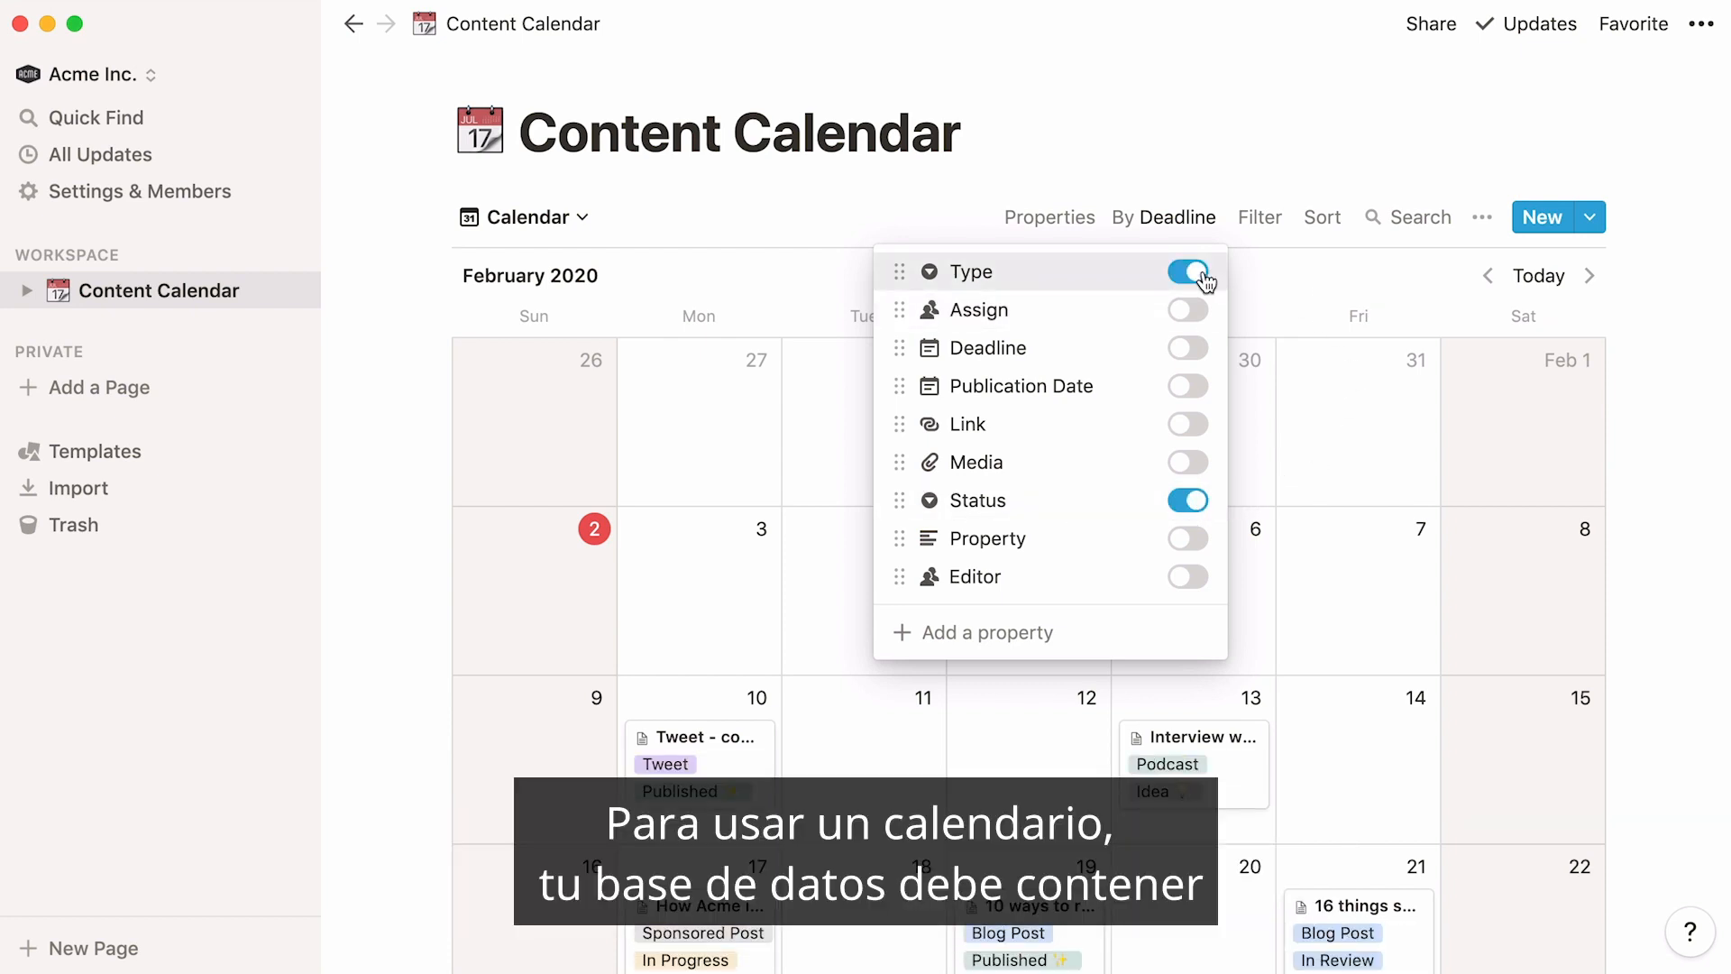
Check the property type of Deadline in the calendar's property list
{"action": "left_click", "coordinate": [1085, 347]}
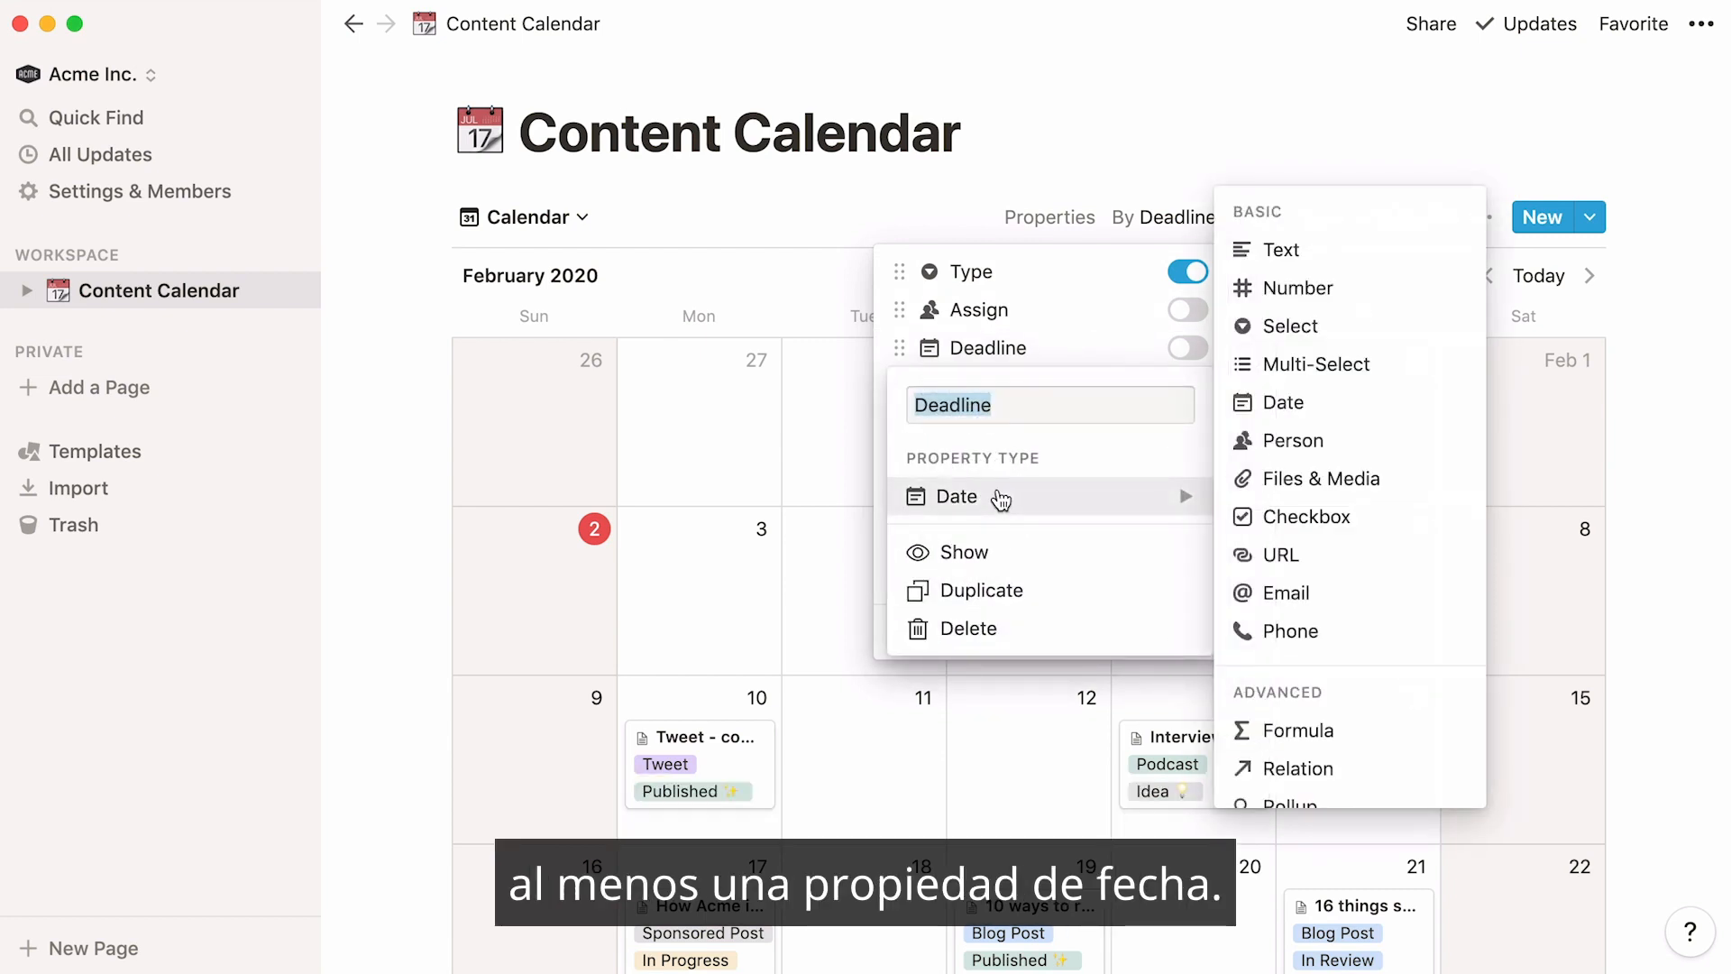
{"action": "left_click", "coordinate": [1102, 346]}
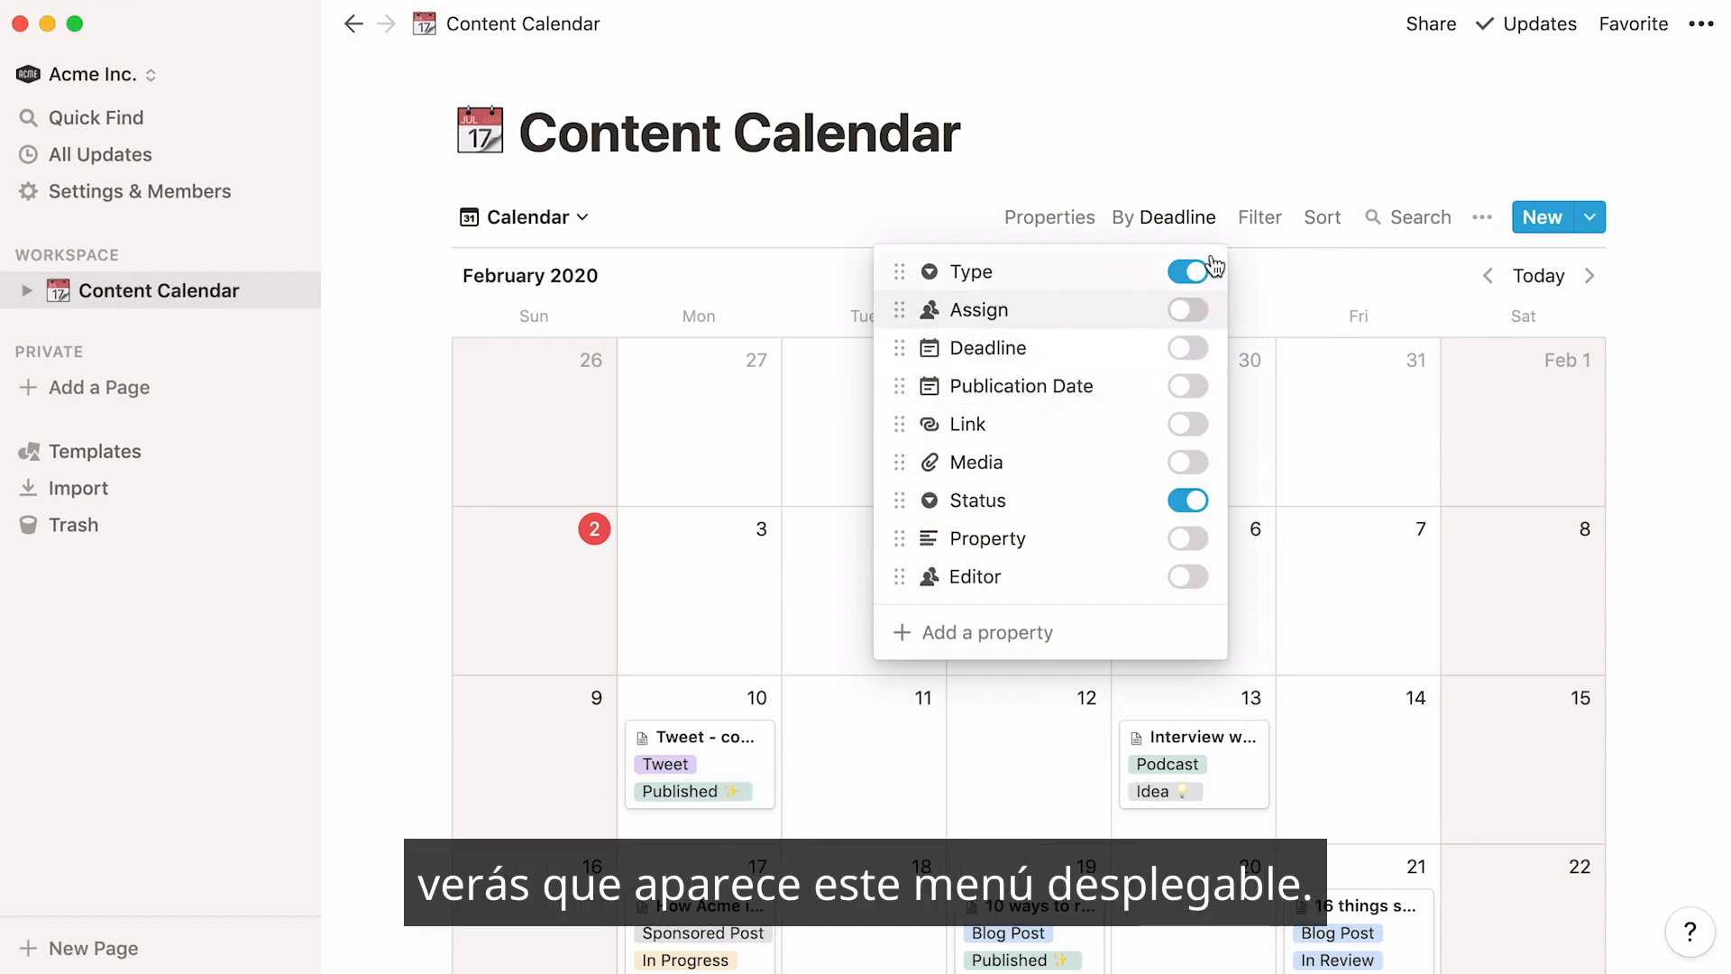
Switch the calendar to Publication Date, look over the entries, and set it back to Deadline
{"action": "left_click", "coordinate": [1214, 218]}
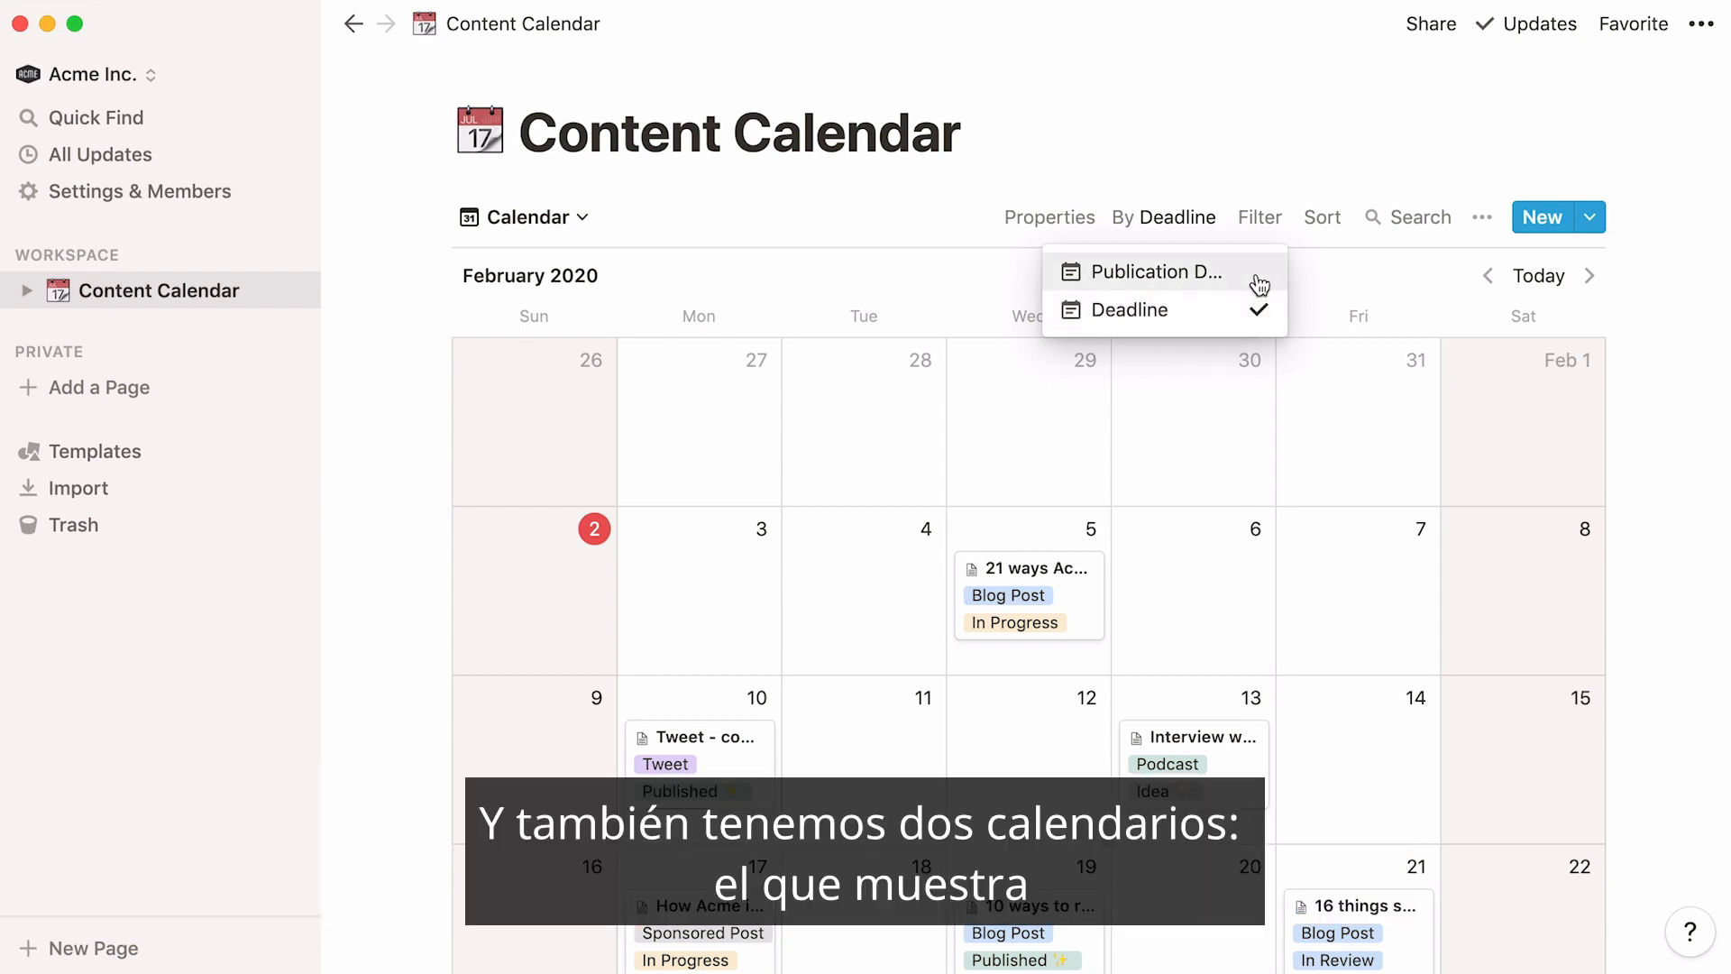
{"action": "left_click", "coordinate": [1260, 272]}
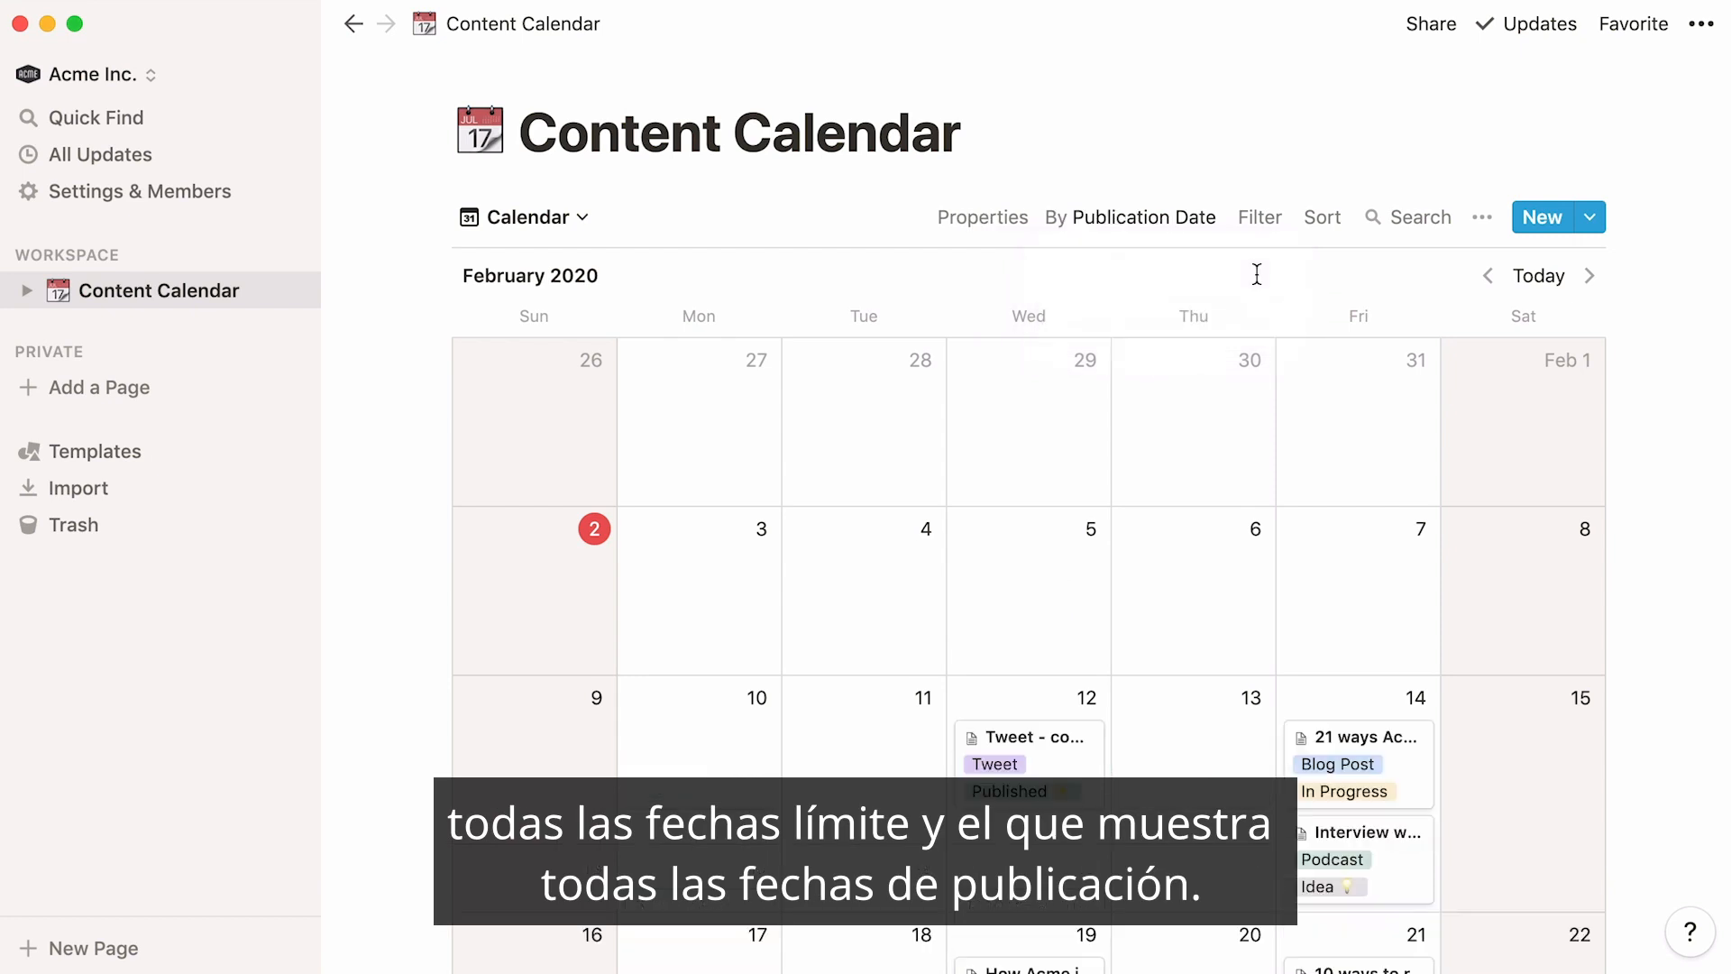
{"action": "scroll", "coordinate": [1255, 379], "scroll_direction": "down", "scroll_amount": 5}
{"action": "scroll", "coordinate": [1257, 274], "scroll_direction": "up", "scroll_amount": 5}
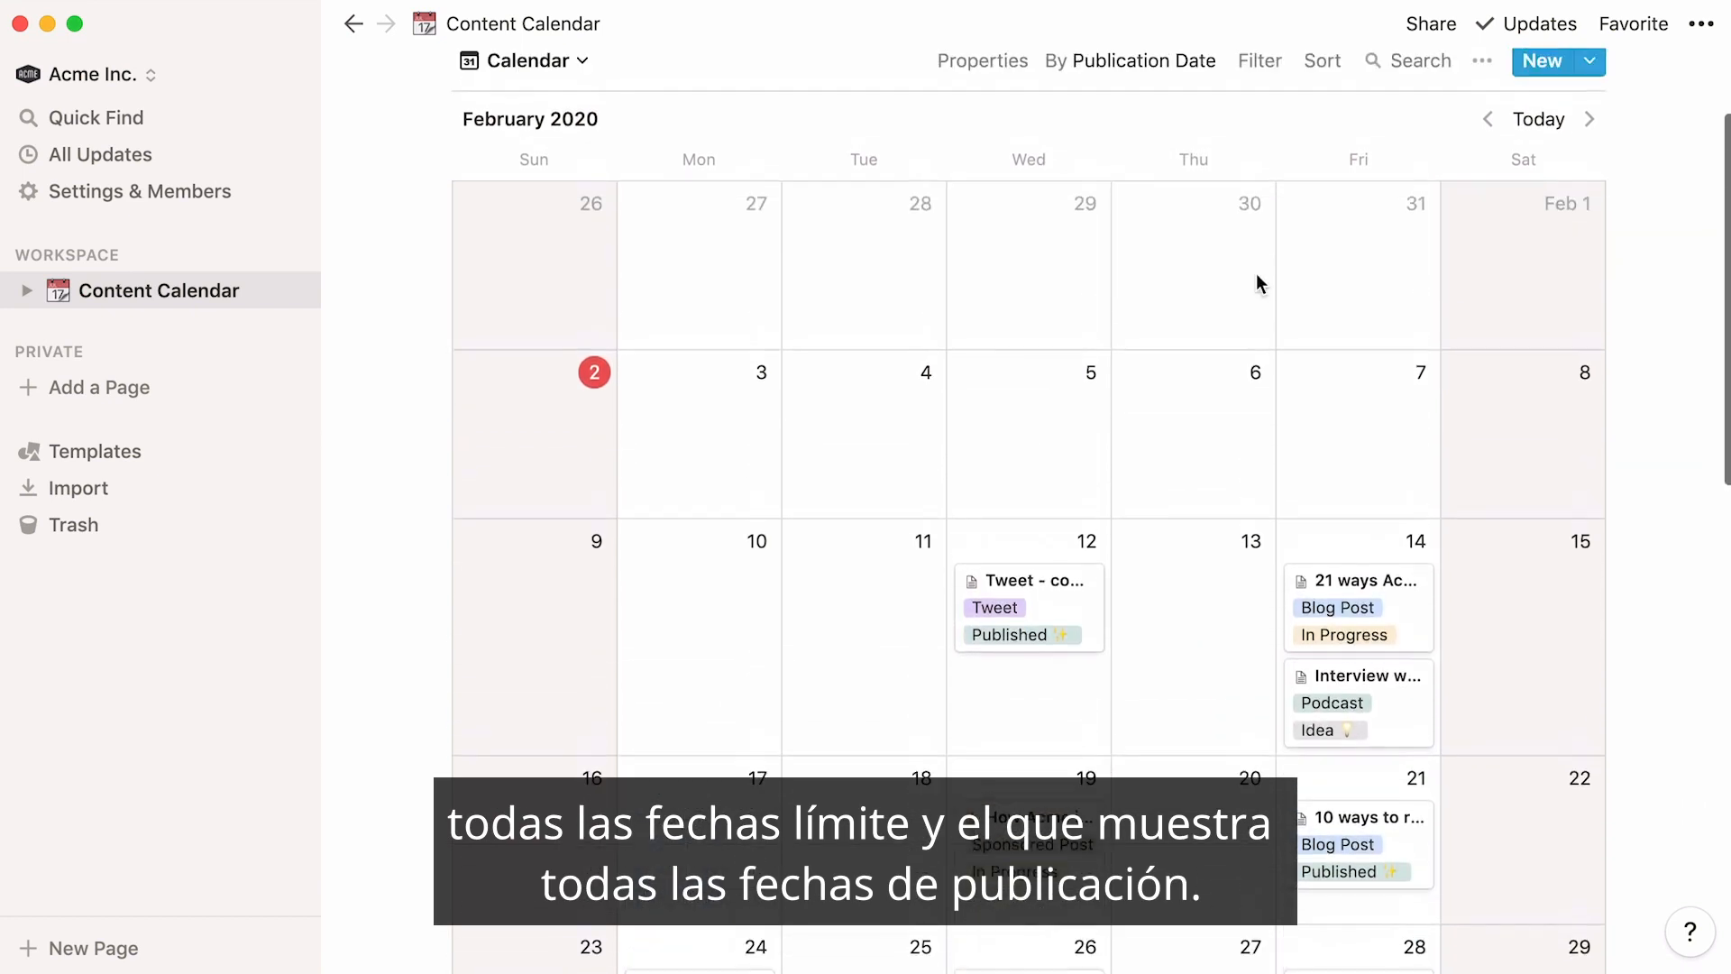
{"action": "left_click", "coordinate": [1217, 236]}
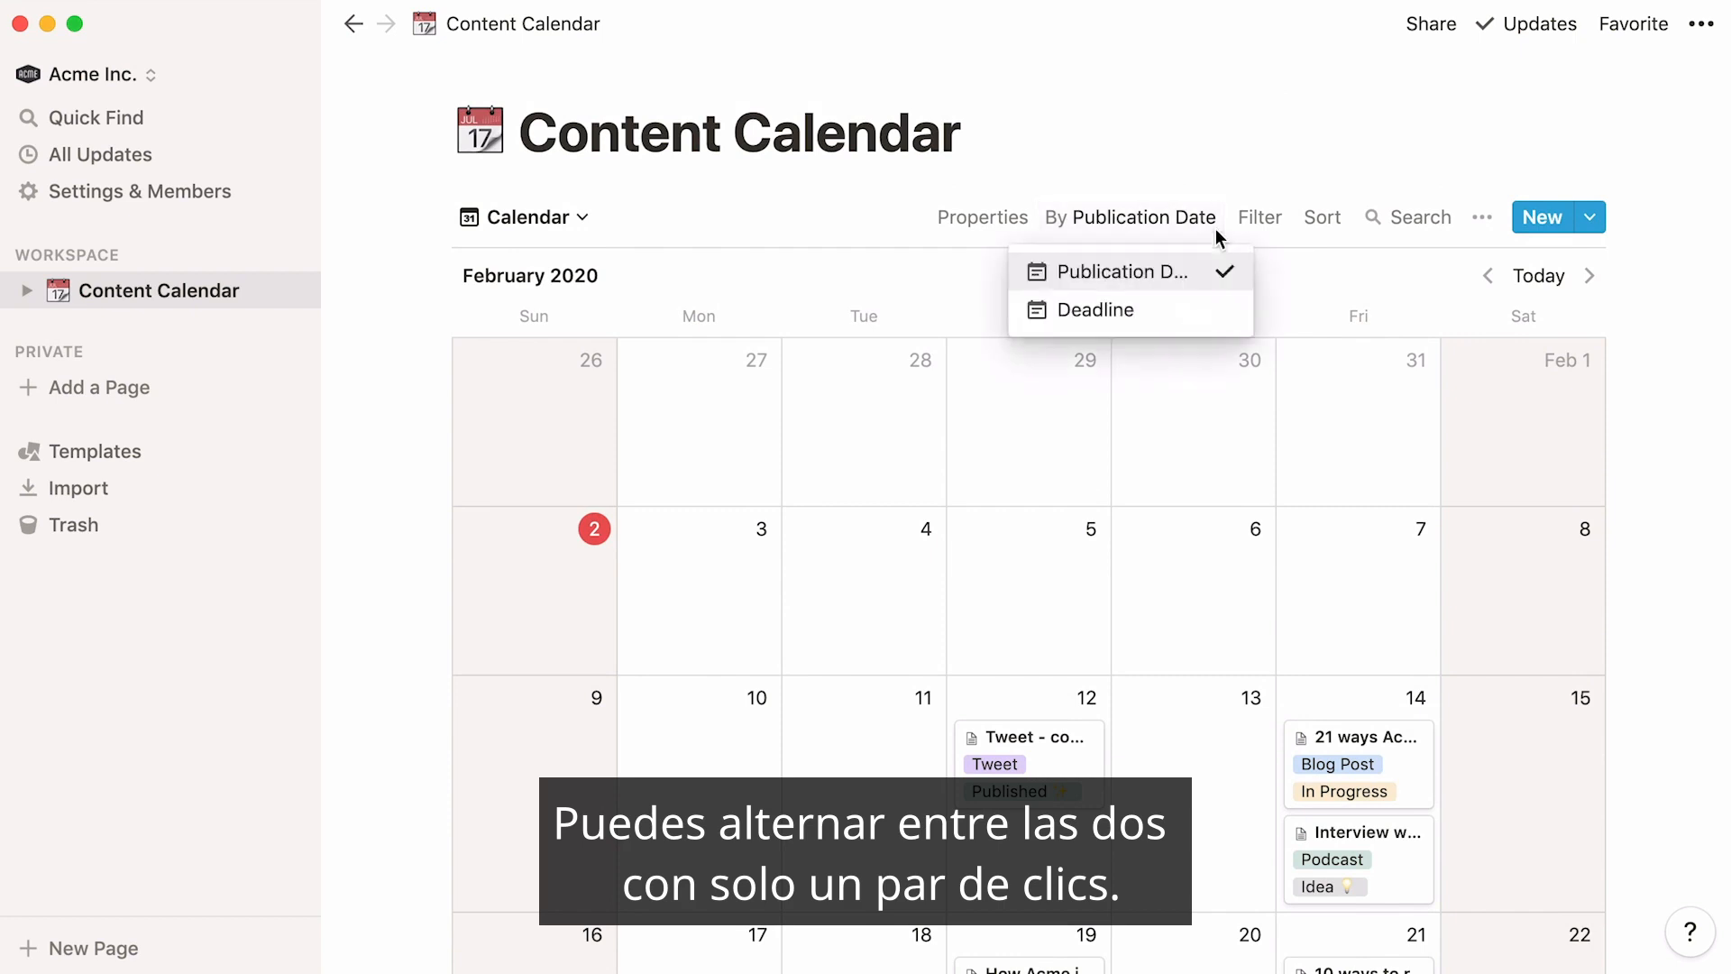
{"action": "left_click", "coordinate": [1219, 303]}
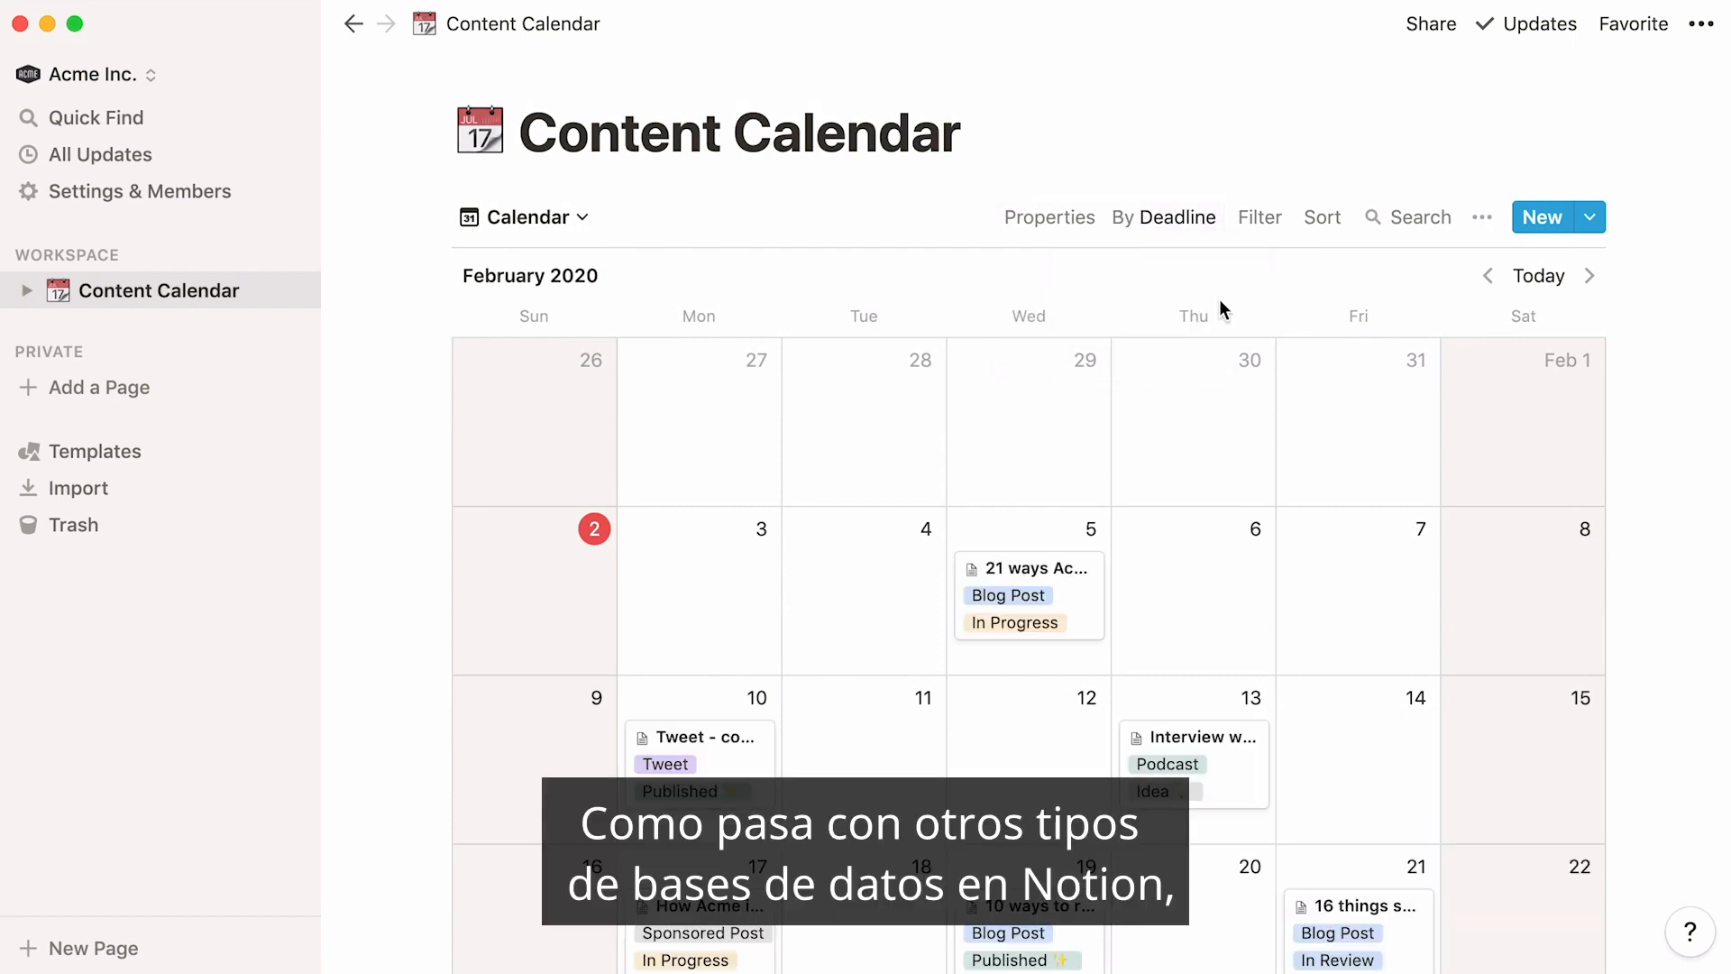
Filter the calendar to entries whose Assign property contains the chosen team member, and look over the filtered month
{"action": "left_click", "coordinate": [1268, 231]}
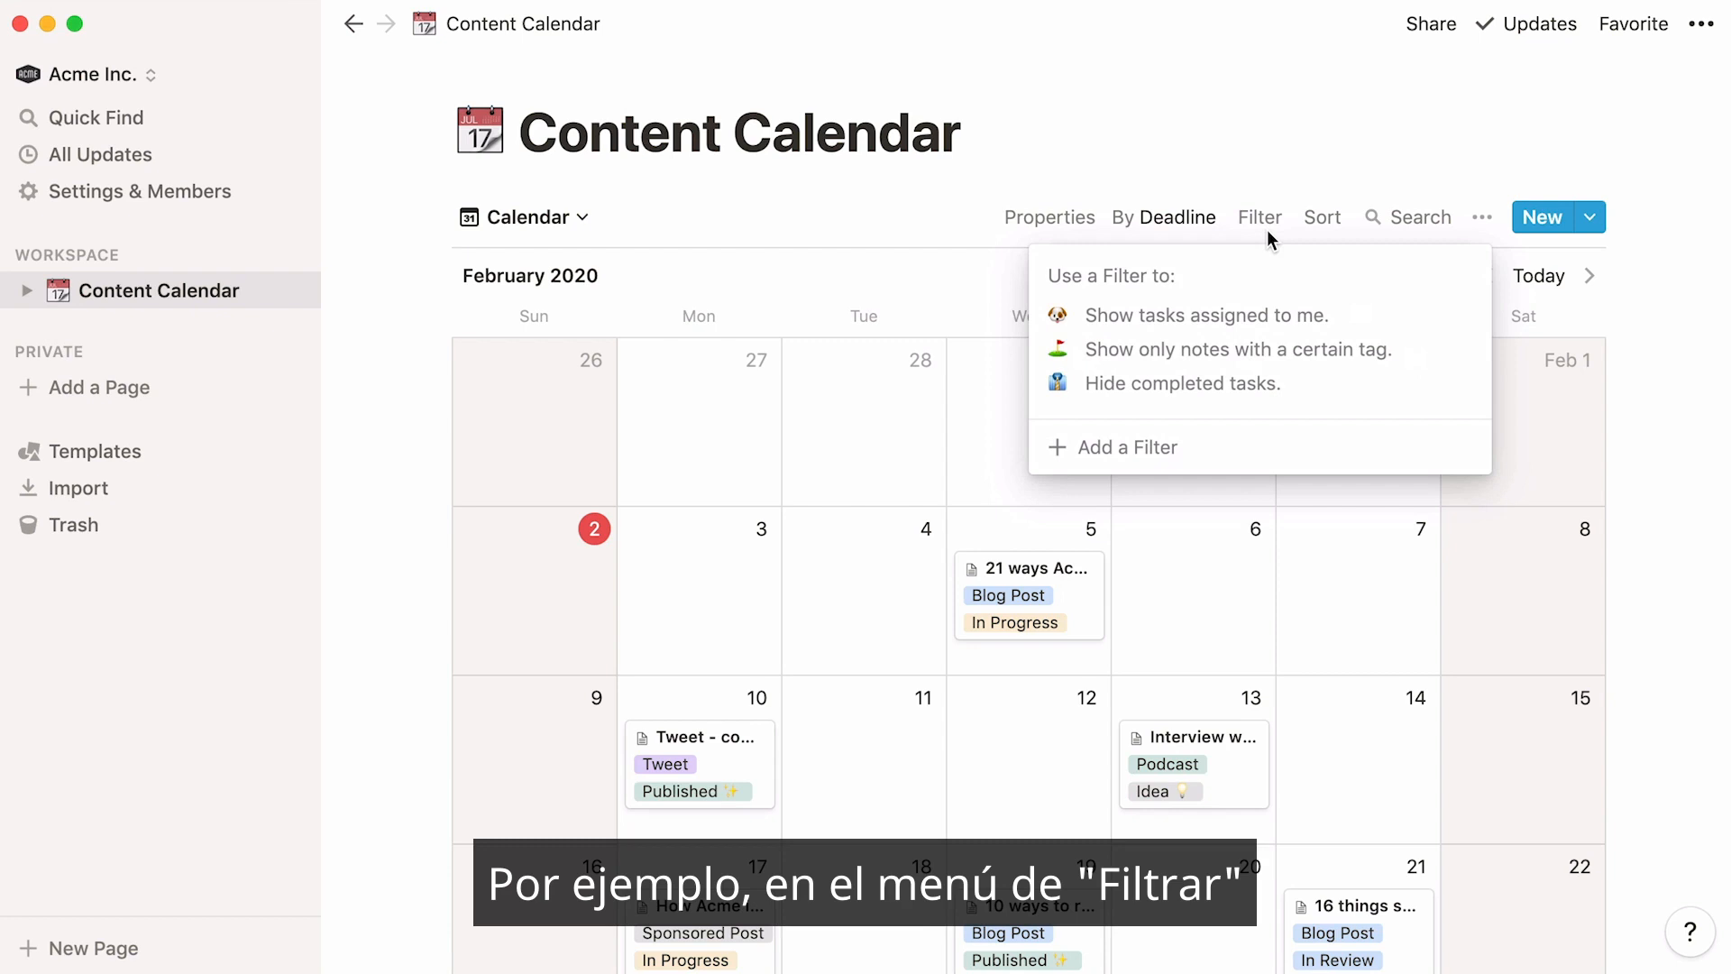
{"action": "left_click", "coordinate": [1213, 449]}
{"action": "left_click", "coordinate": [1147, 290]}
{"action": "left_click", "coordinate": [1160, 433]}
{"action": "left_click", "coordinate": [1316, 279]}
{"action": "type", "text": "alex"}
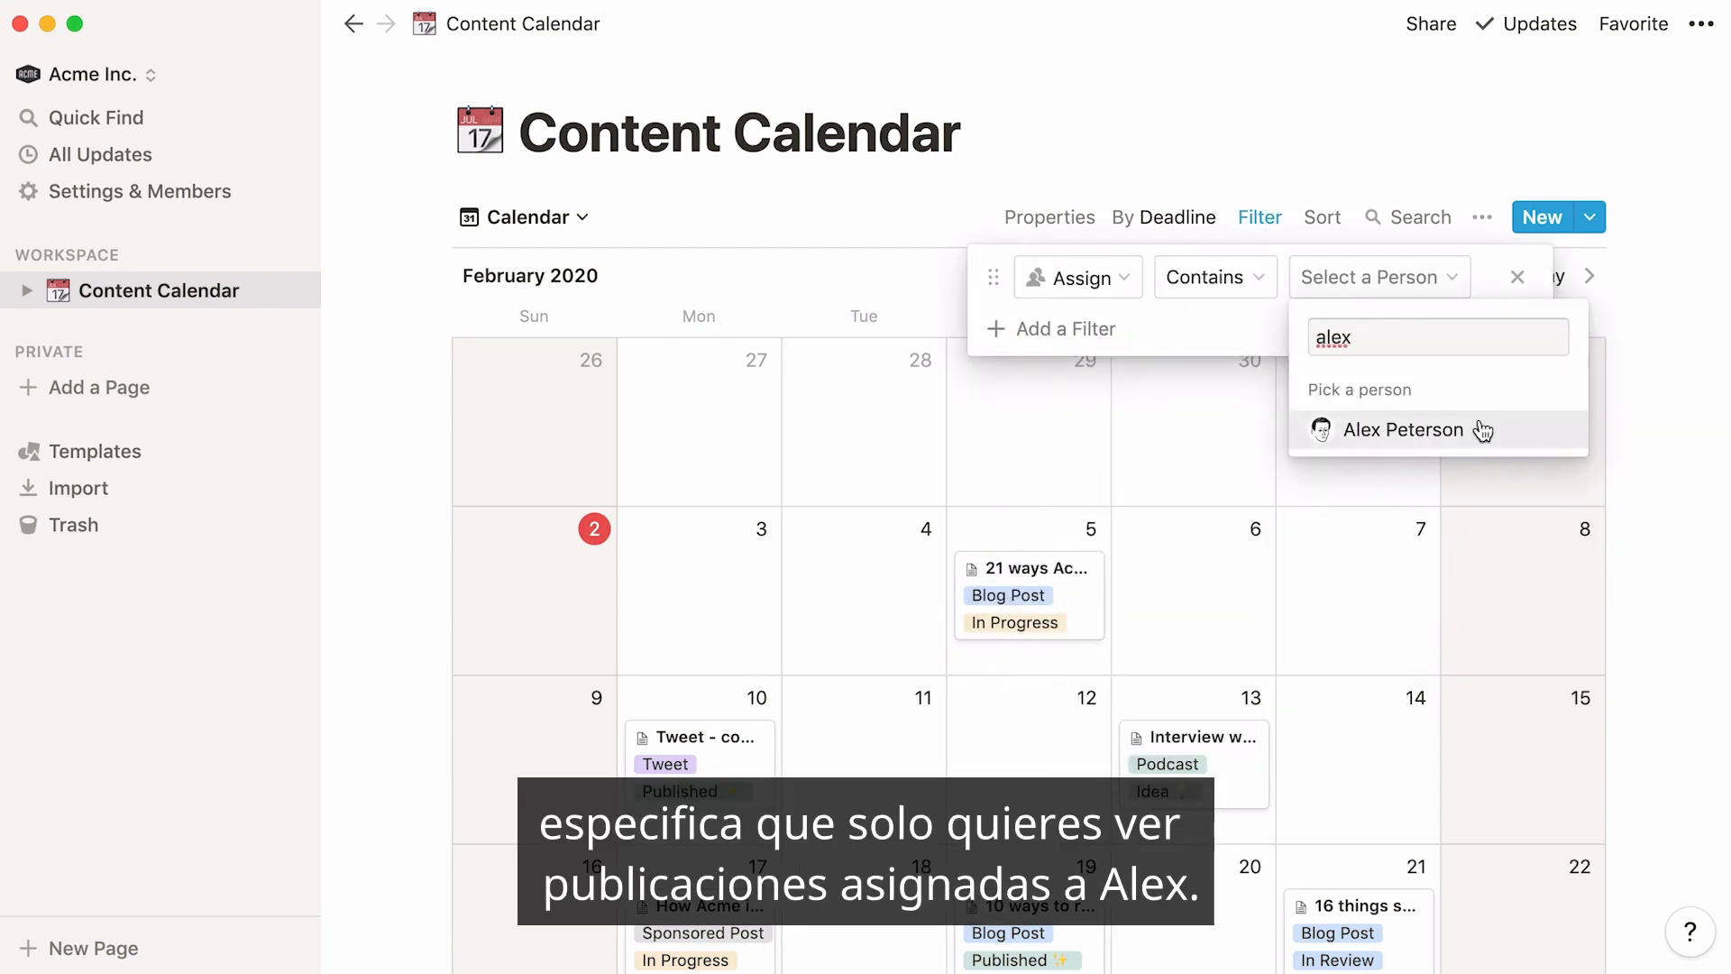
{"action": "left_click", "coordinate": [1483, 431]}
{"action": "left_click", "coordinate": [1479, 419]}
{"action": "scroll", "coordinate": [1480, 419], "scroll_direction": "down", "scroll_amount": 3}
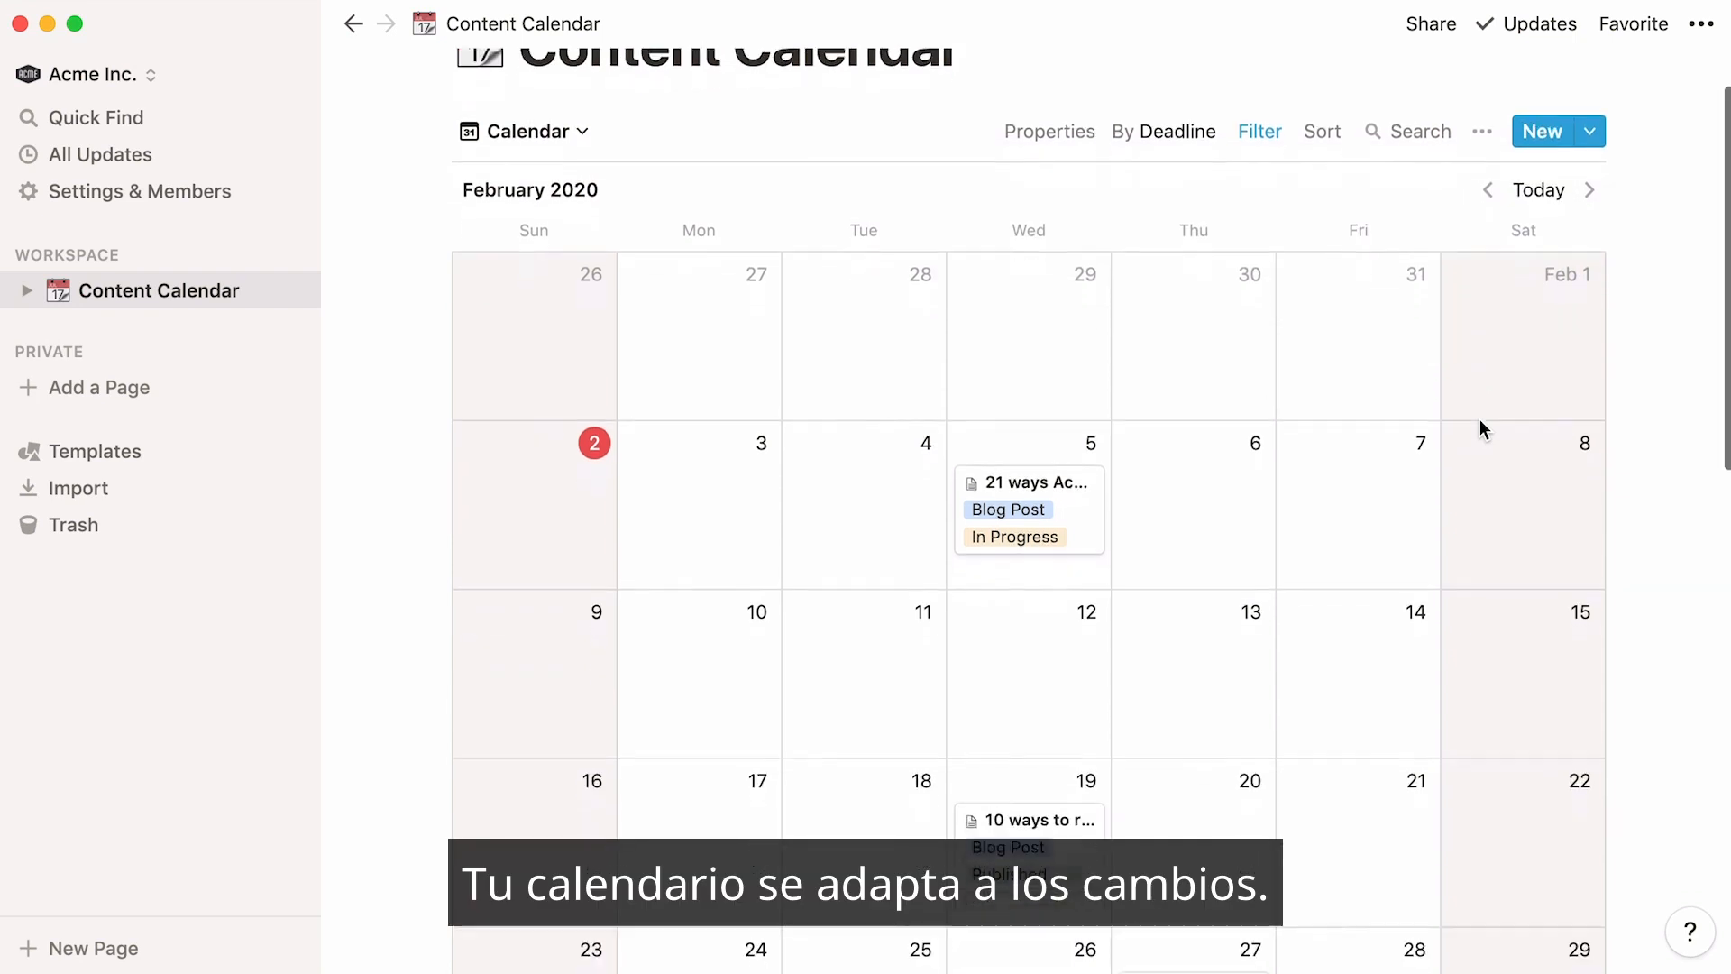
{"action": "scroll", "coordinate": [1479, 419], "scroll_direction": "down", "scroll_amount": 2}
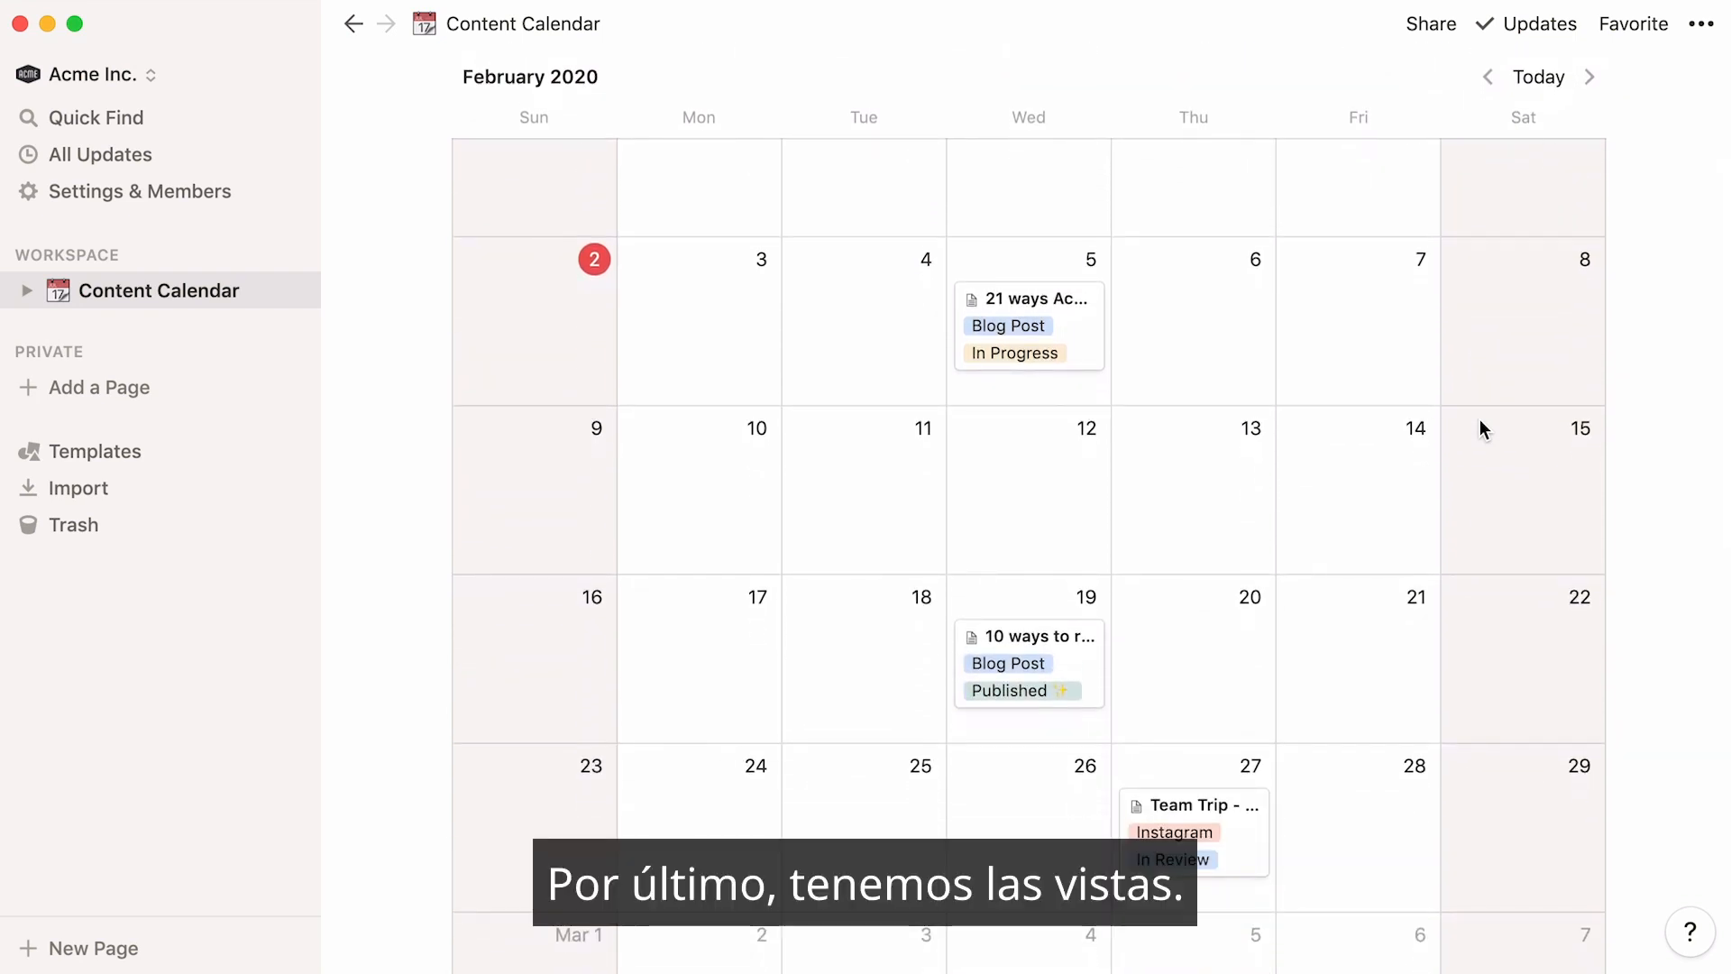
{"action": "scroll", "coordinate": [1480, 419], "scroll_direction": "up", "scroll_amount": 4}
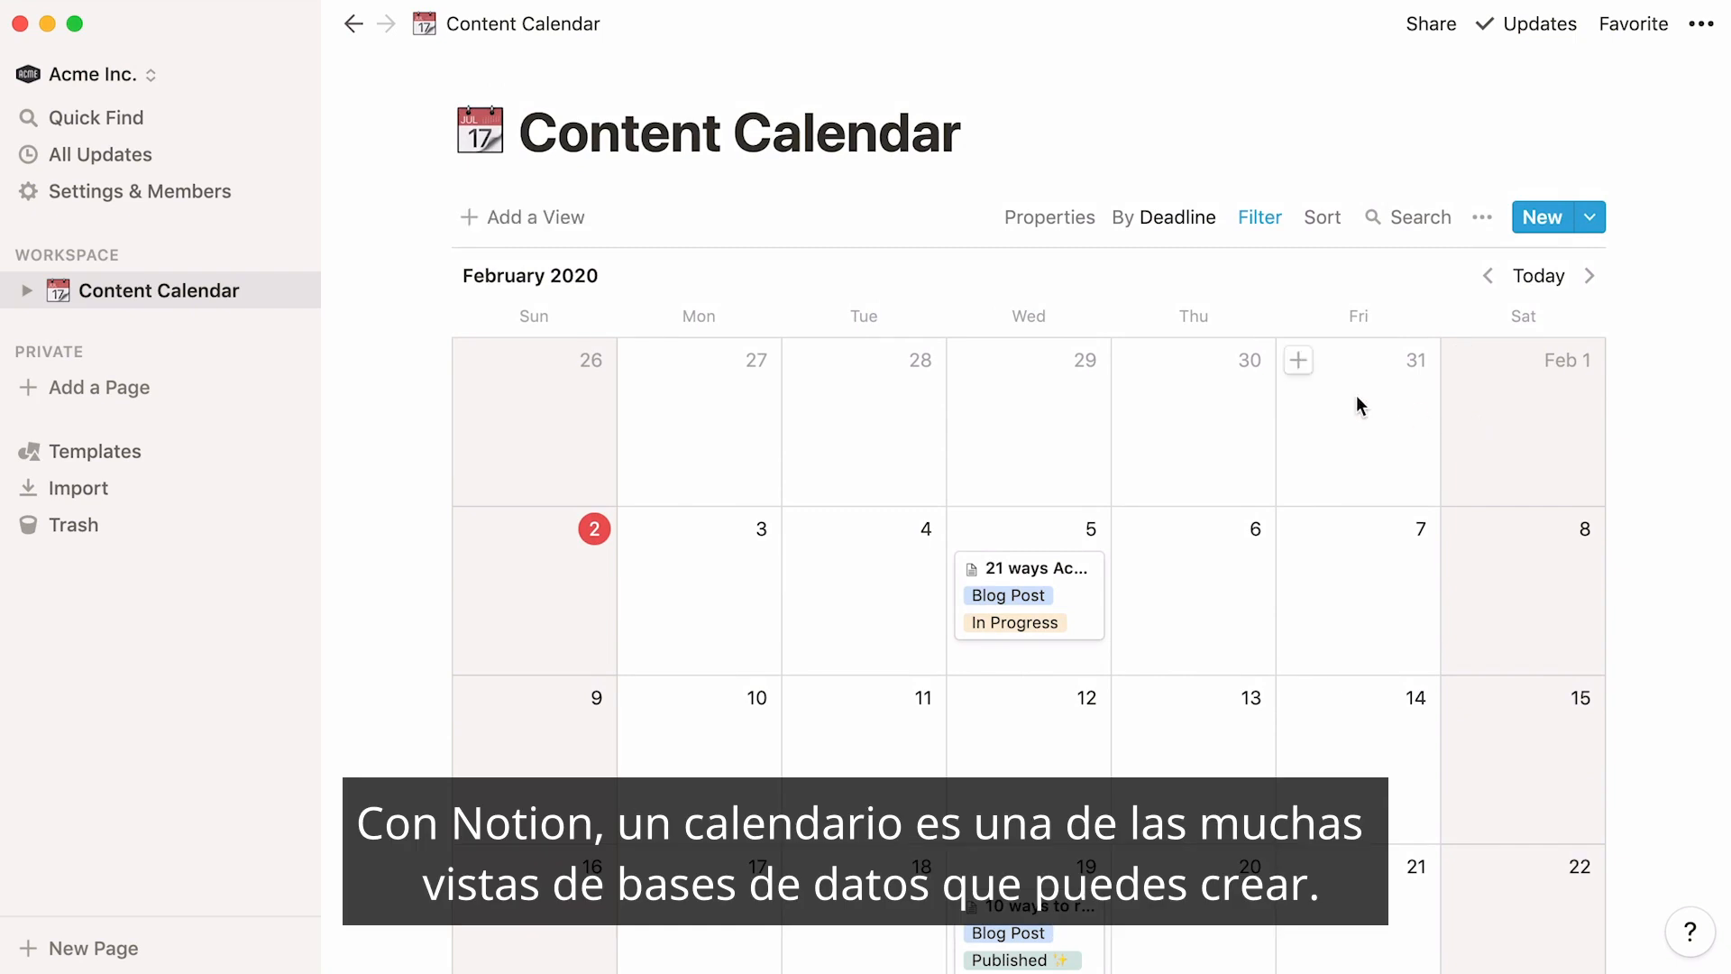
Add a Board view named "By Status" to the Content Calendar database
{"action": "left_click", "coordinate": [535, 218]}
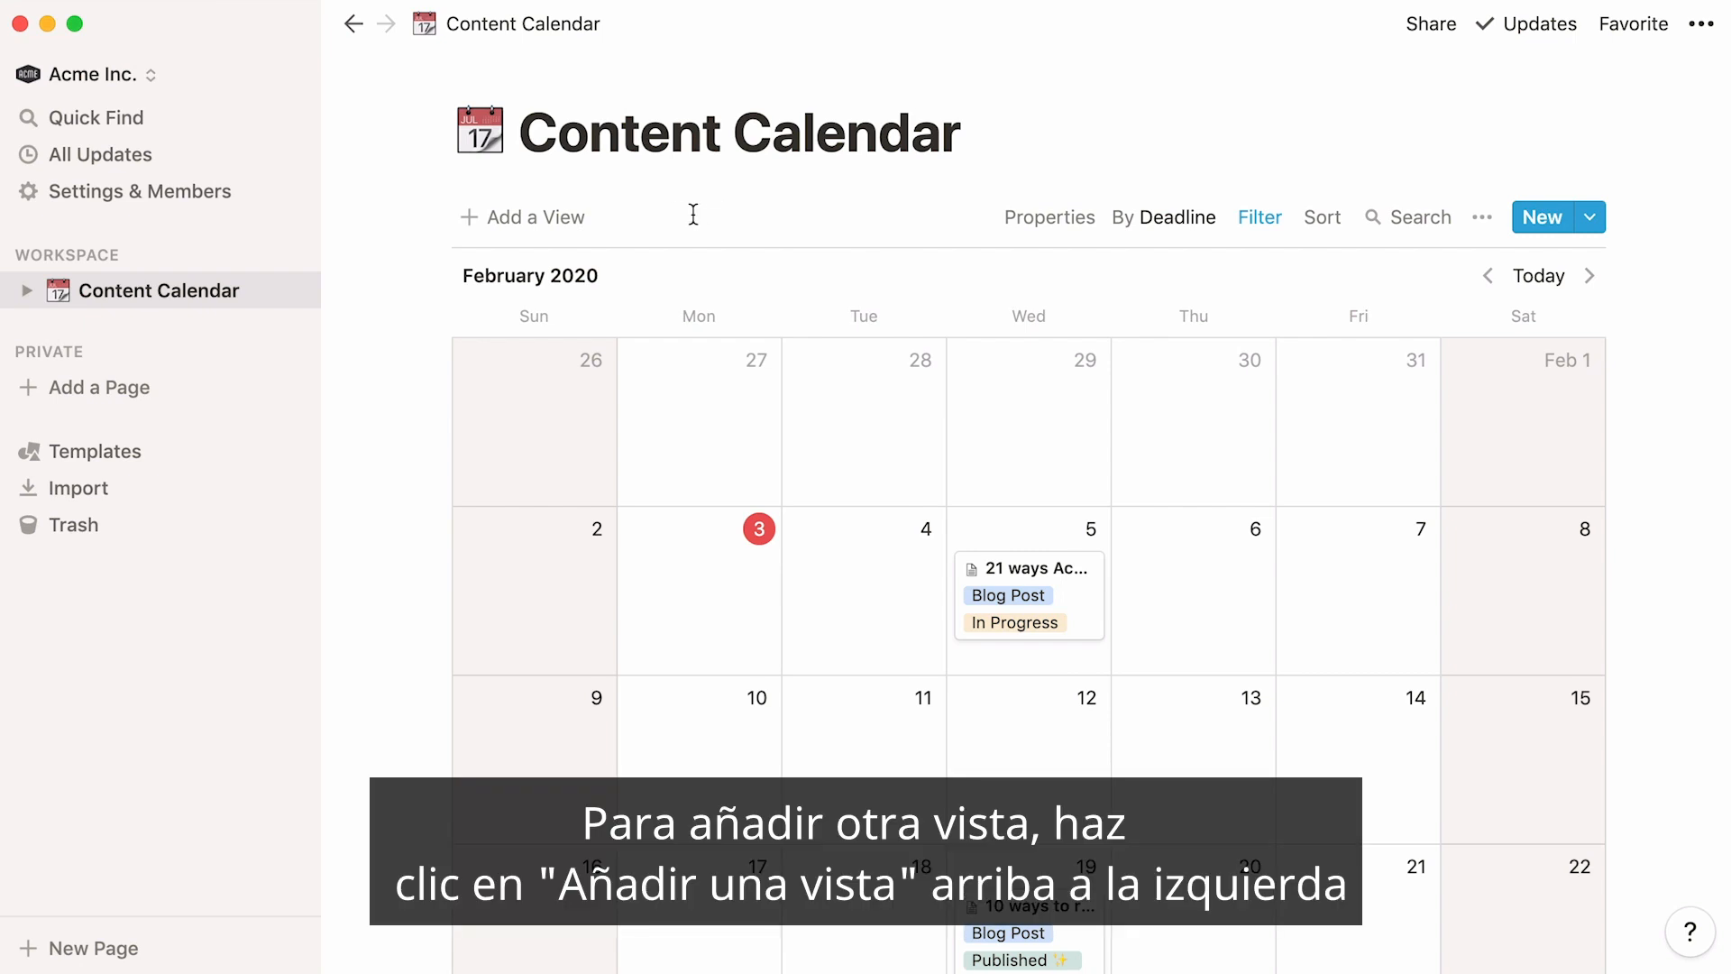
{"action": "left_click", "coordinate": [572, 225]}
{"action": "left_click", "coordinate": [657, 439]}
{"action": "type", "text": "By Status"}
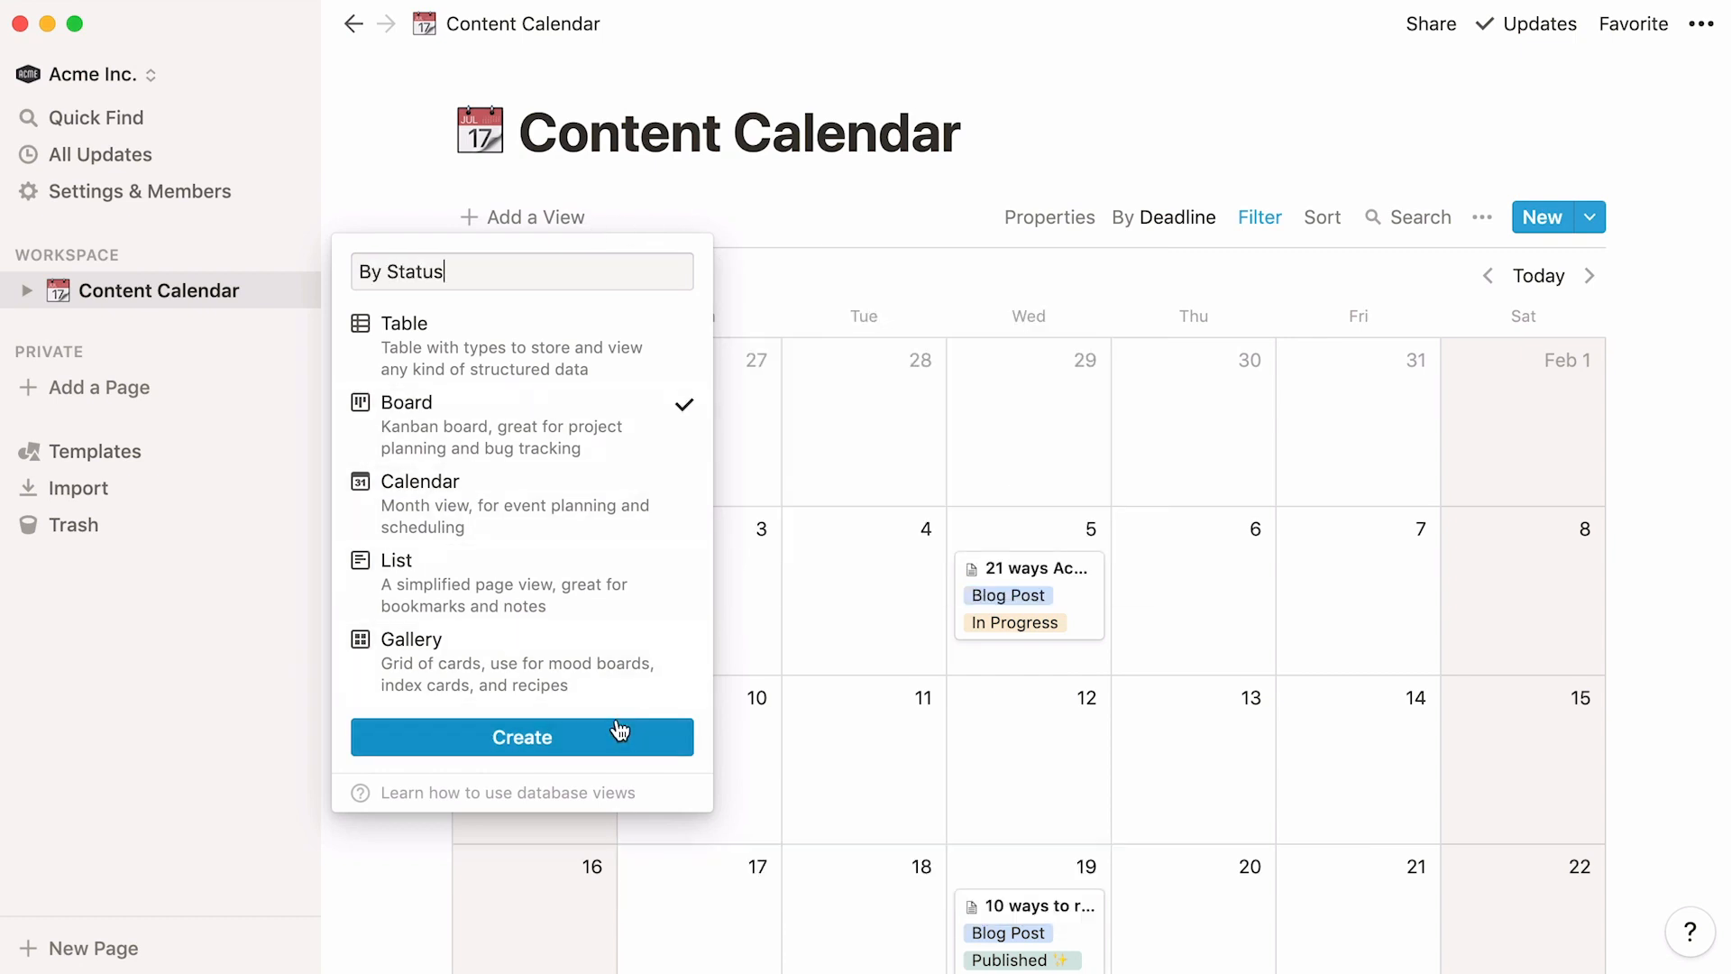
{"action": "left_click", "coordinate": [620, 730]}
Add another Calendar view named "In Progress" to the Content Calendar database
{"action": "left_click", "coordinate": [586, 220]}
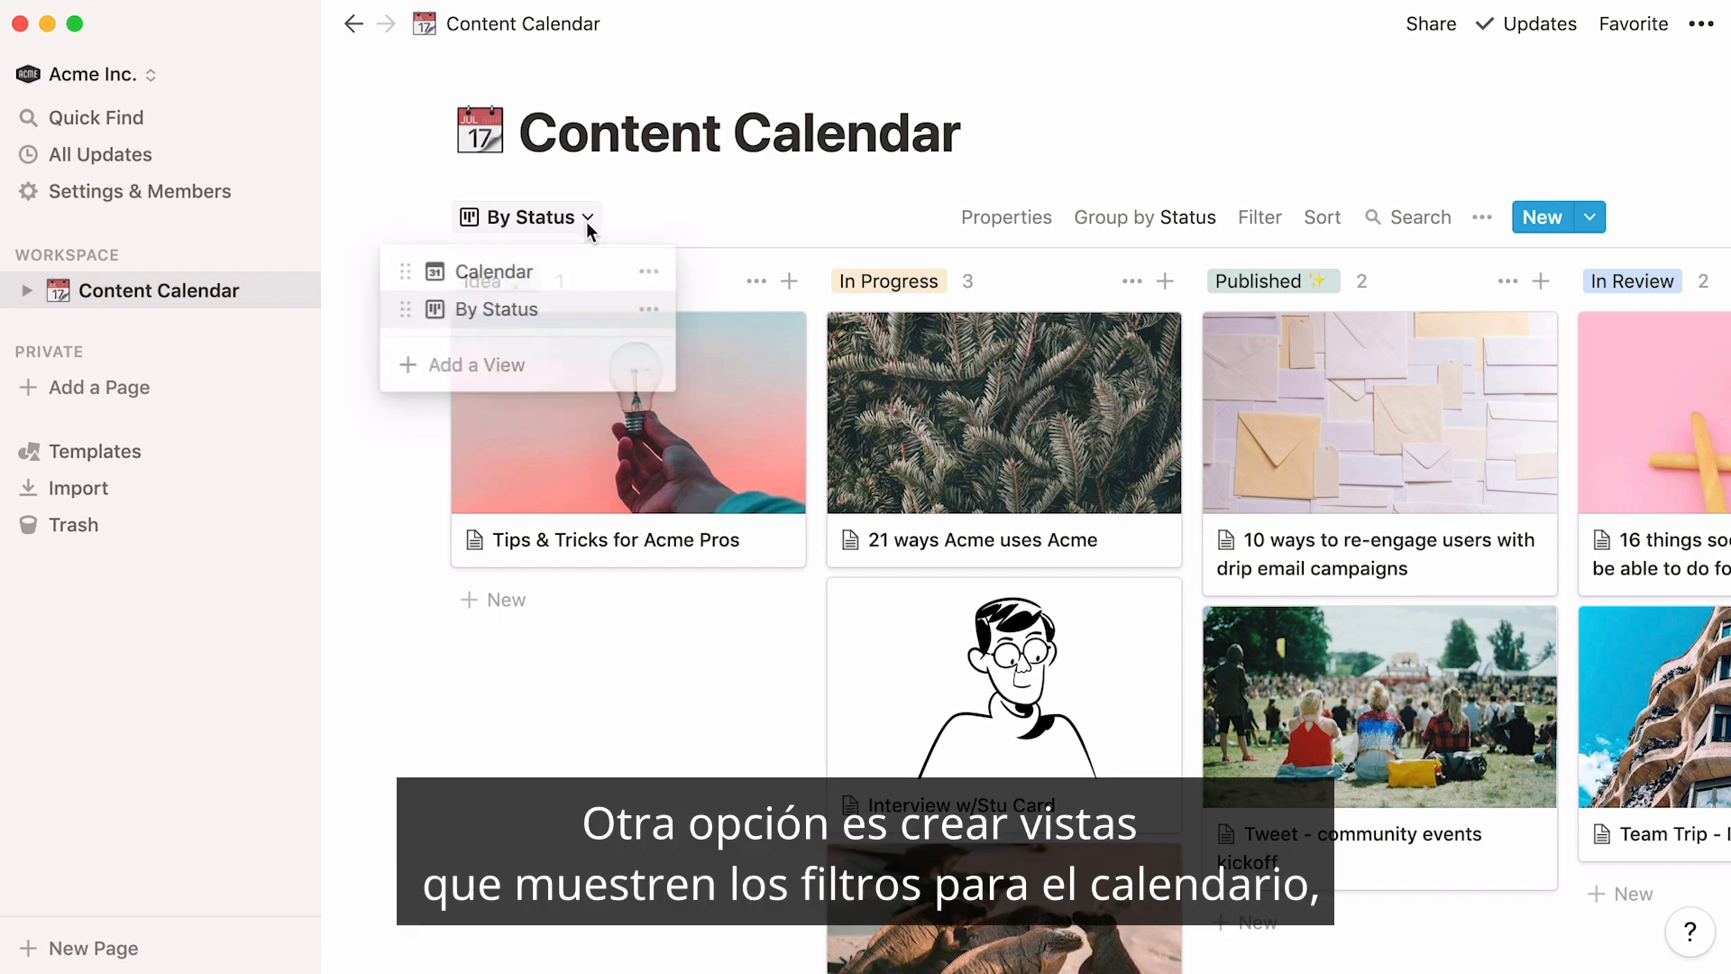
{"action": "left_click", "coordinate": [664, 364]}
{"action": "type", "text": "In Progress"}
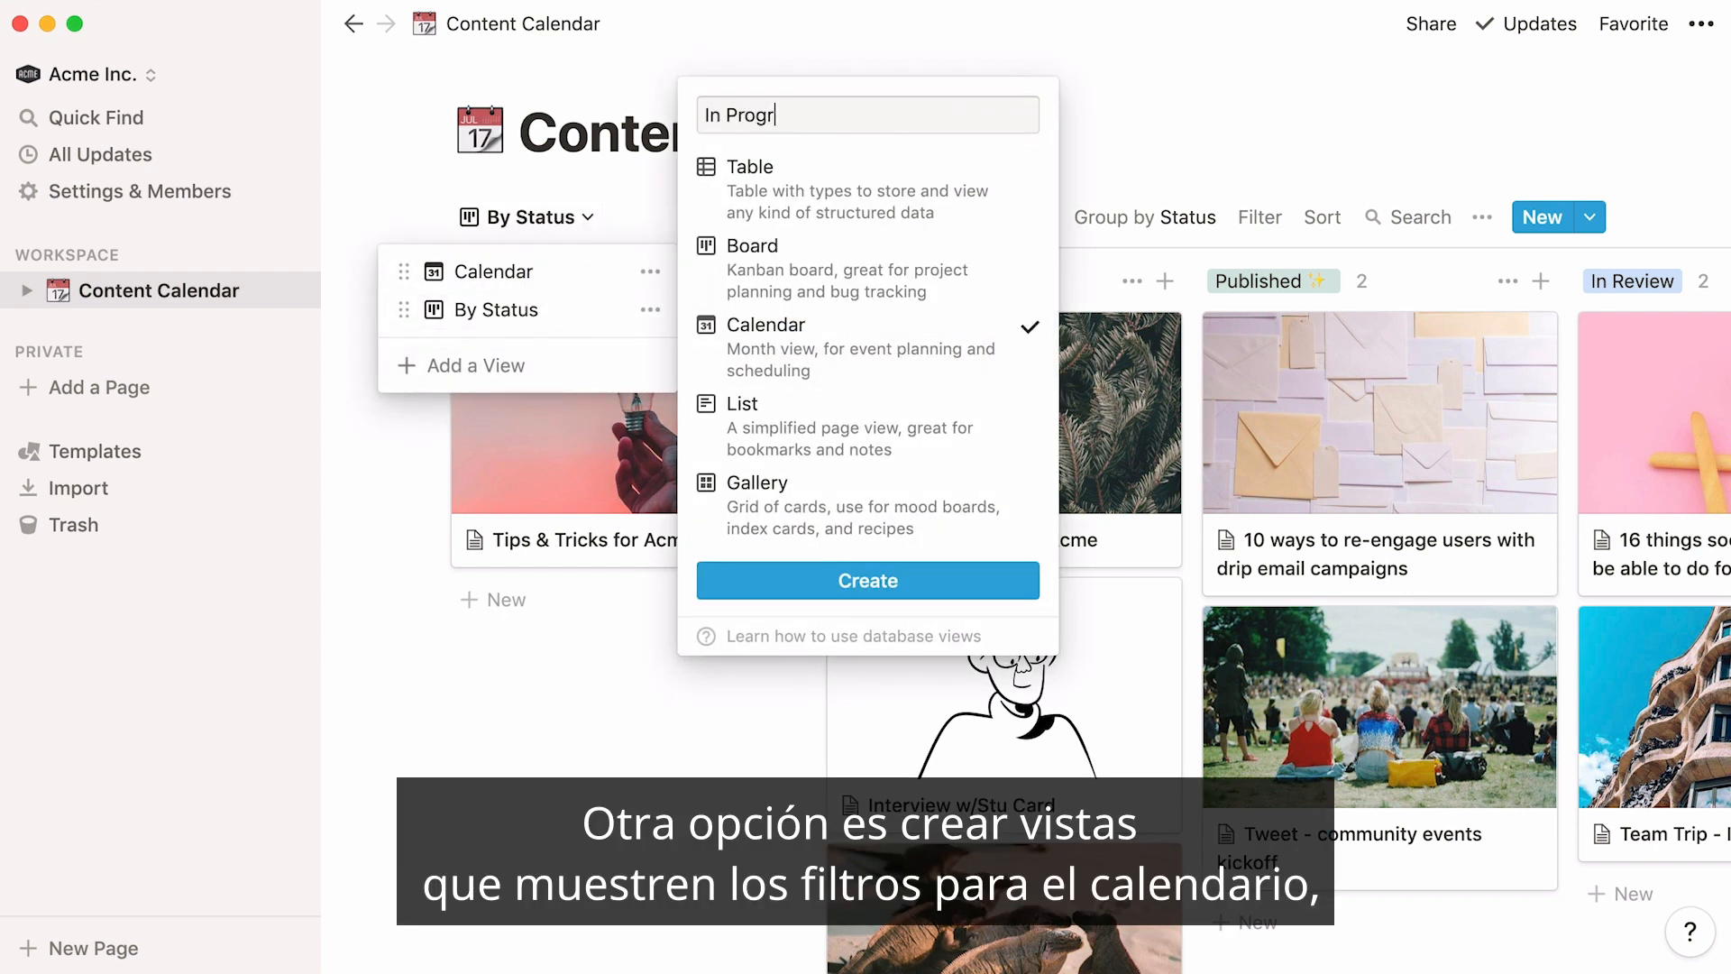
{"action": "left_click", "coordinate": [711, 577]}
Filter the In Progress view to entries whose Status is In Progress
{"action": "left_click", "coordinate": [1259, 219]}
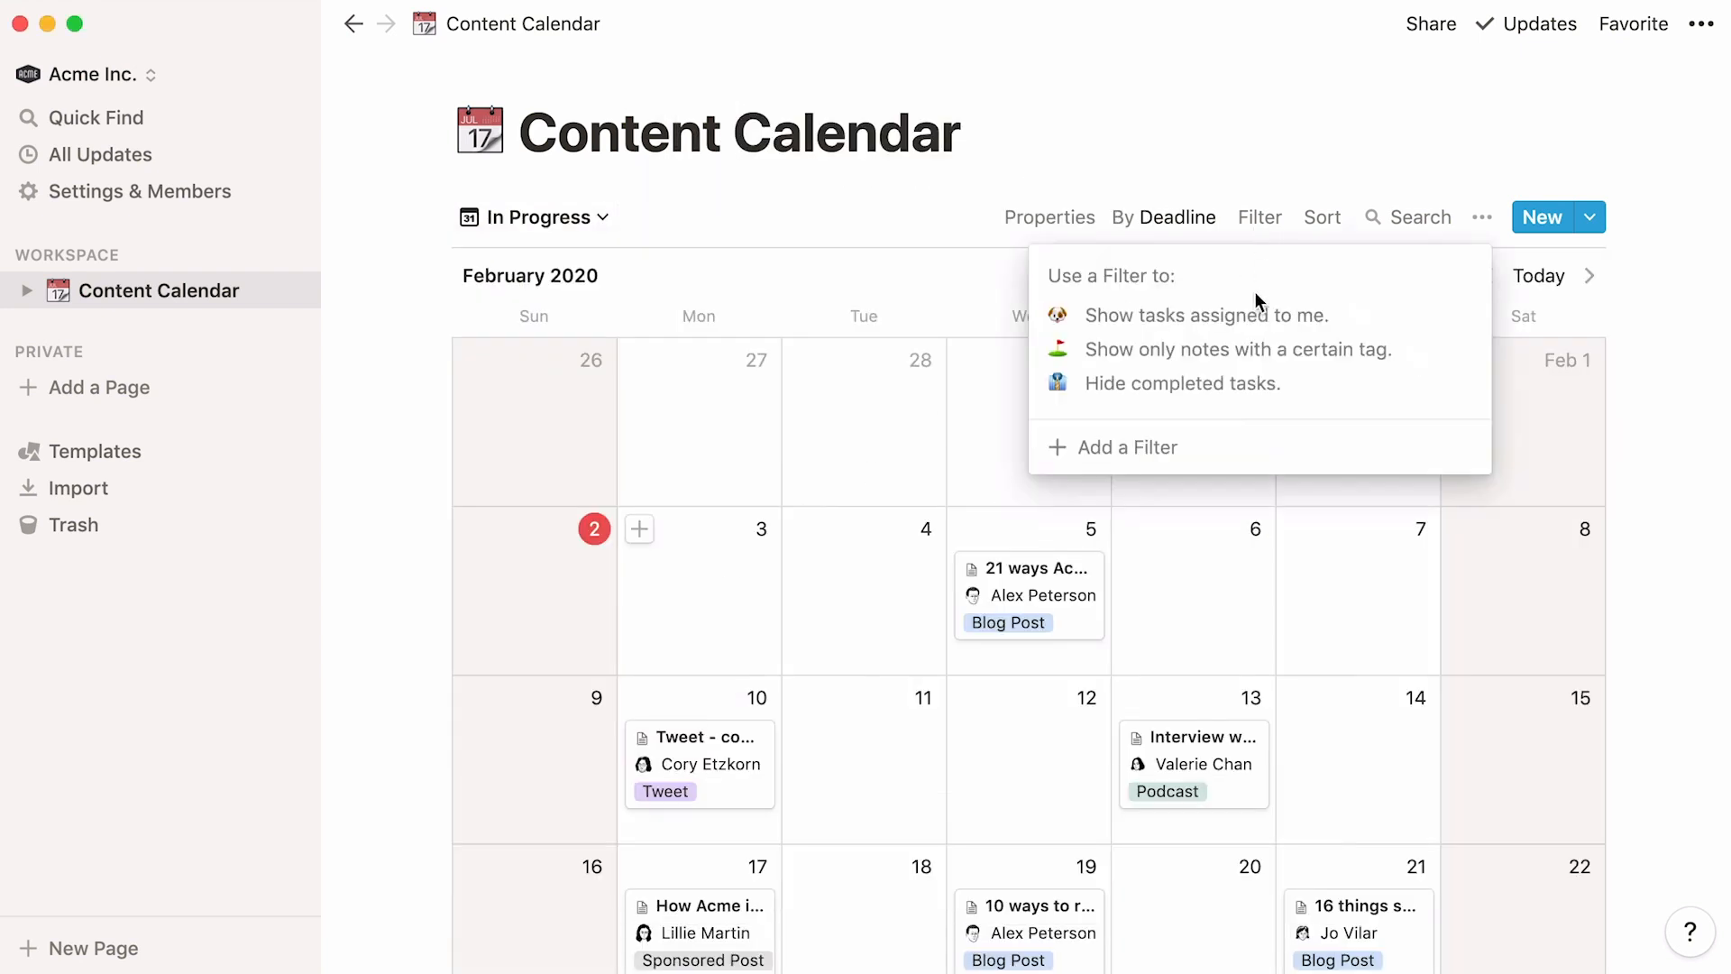
{"action": "left_click", "coordinate": [1213, 445]}
{"action": "left_click", "coordinate": [1157, 285]}
{"action": "left_click", "coordinate": [1217, 705]}
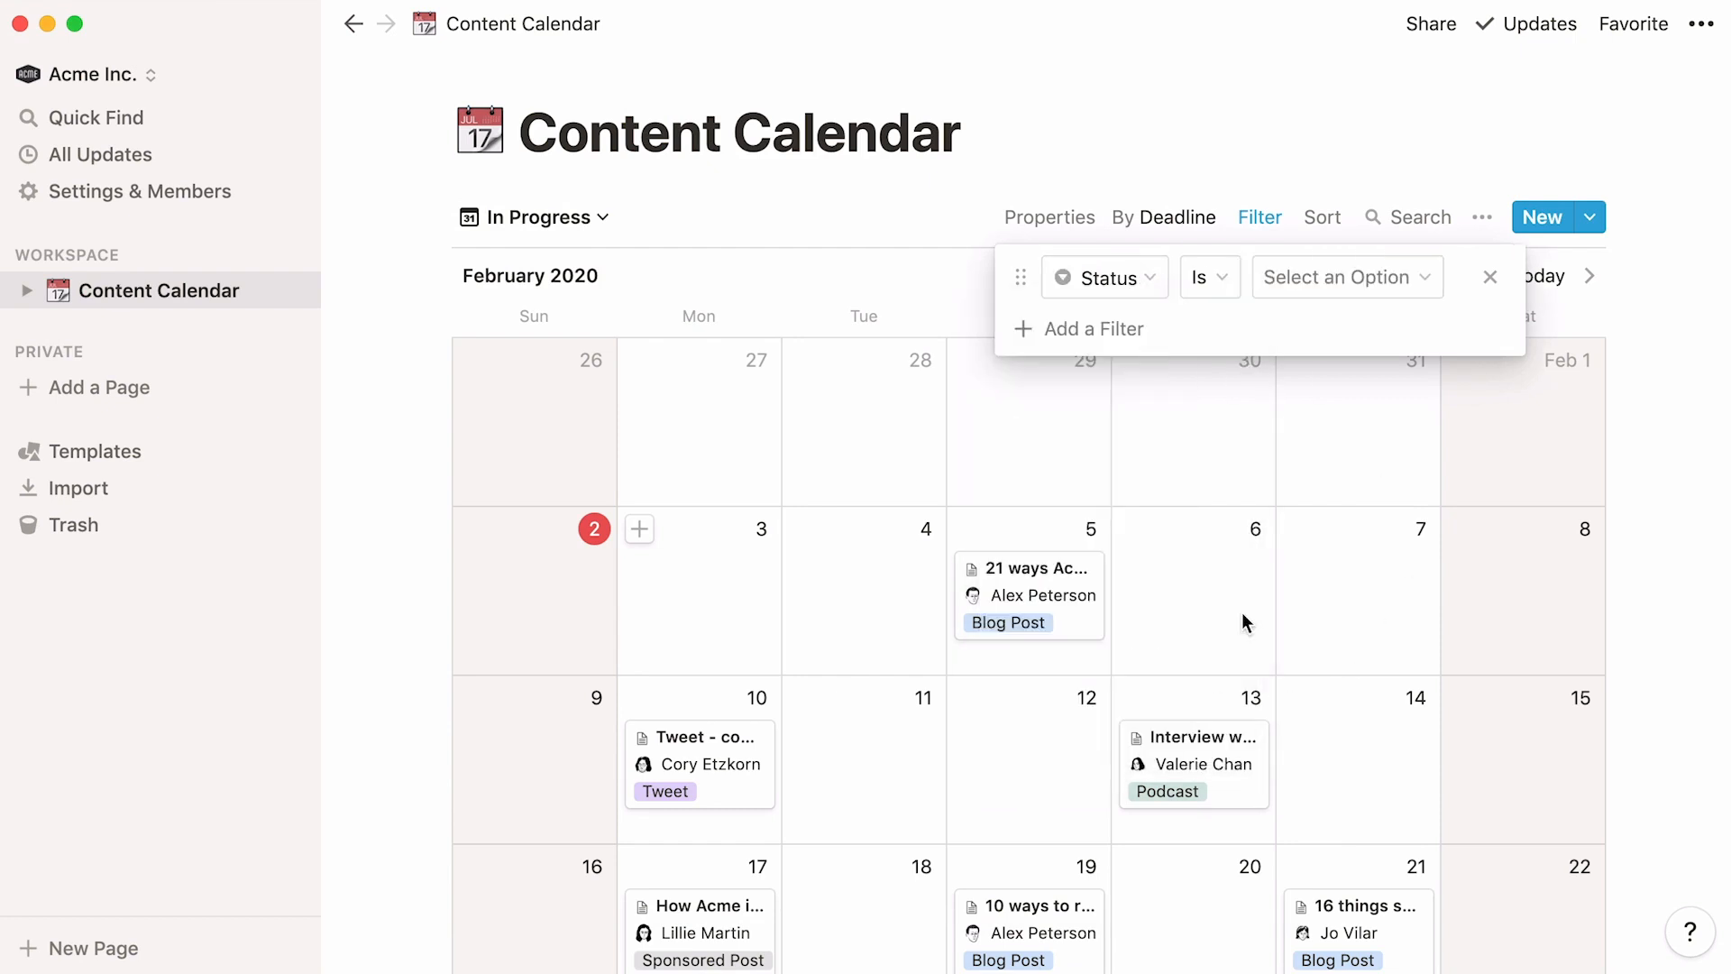
{"action": "left_click", "coordinate": [1388, 279]}
{"action": "left_click", "coordinate": [1460, 480]}
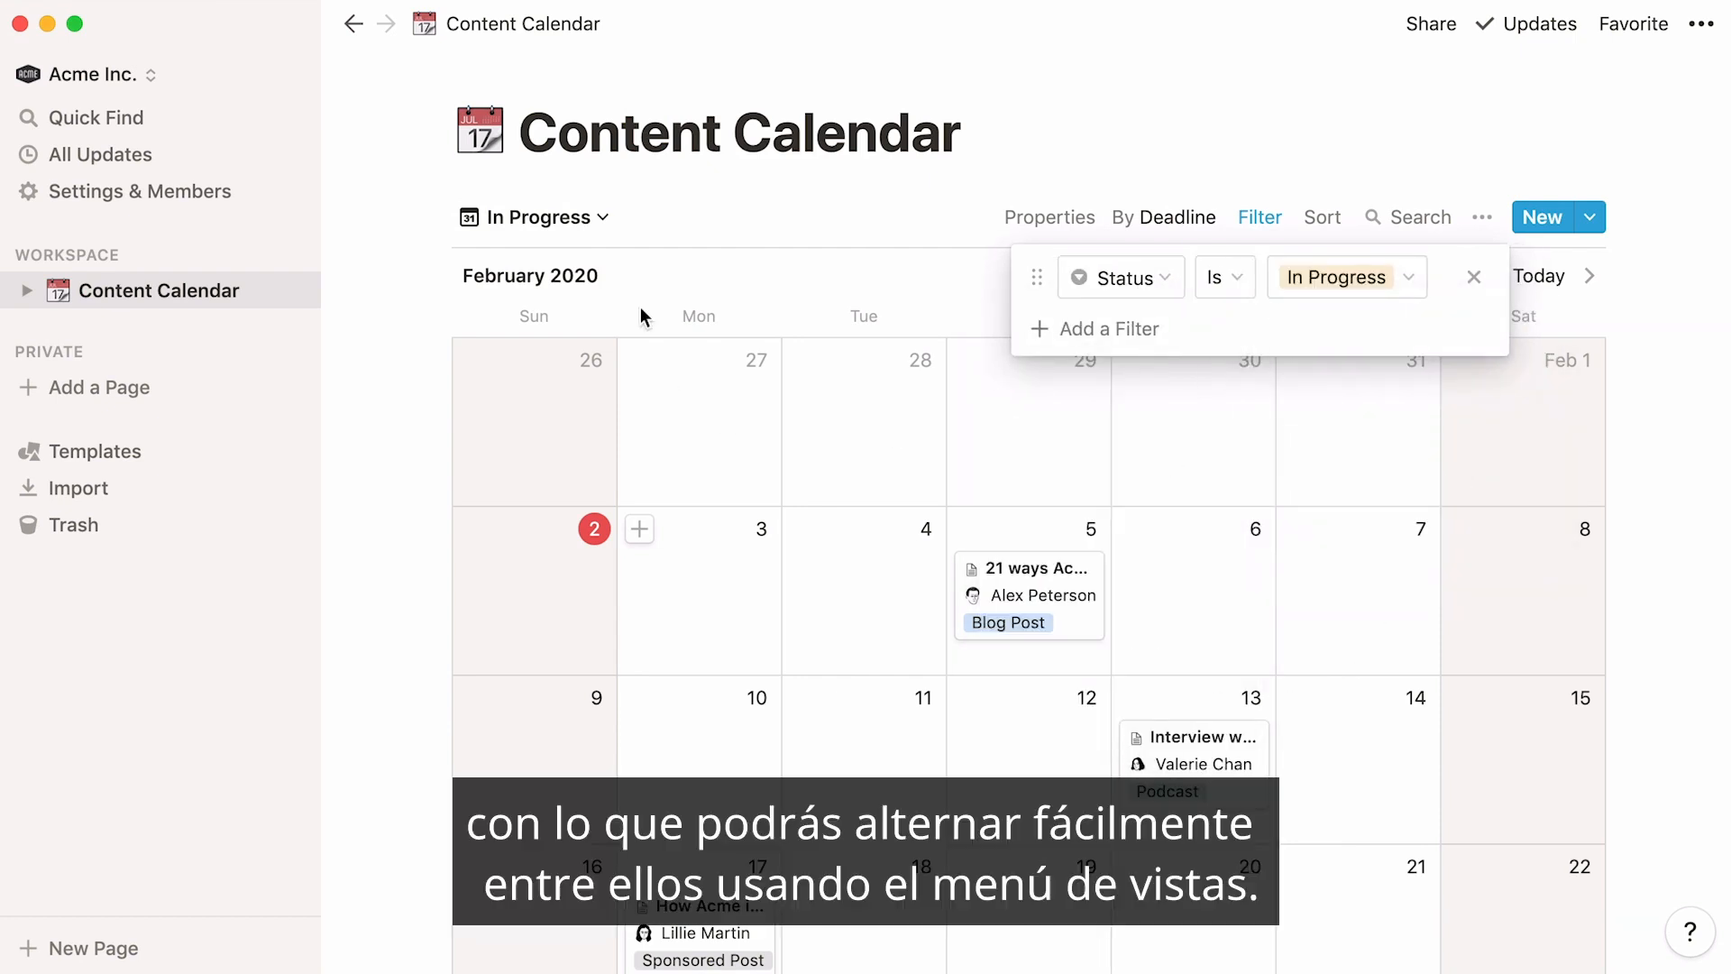
Switch back to the original Calendar view and look over the February 2020 entries
{"action": "left_click", "coordinate": [602, 218]}
{"action": "left_click", "coordinate": [587, 273]}
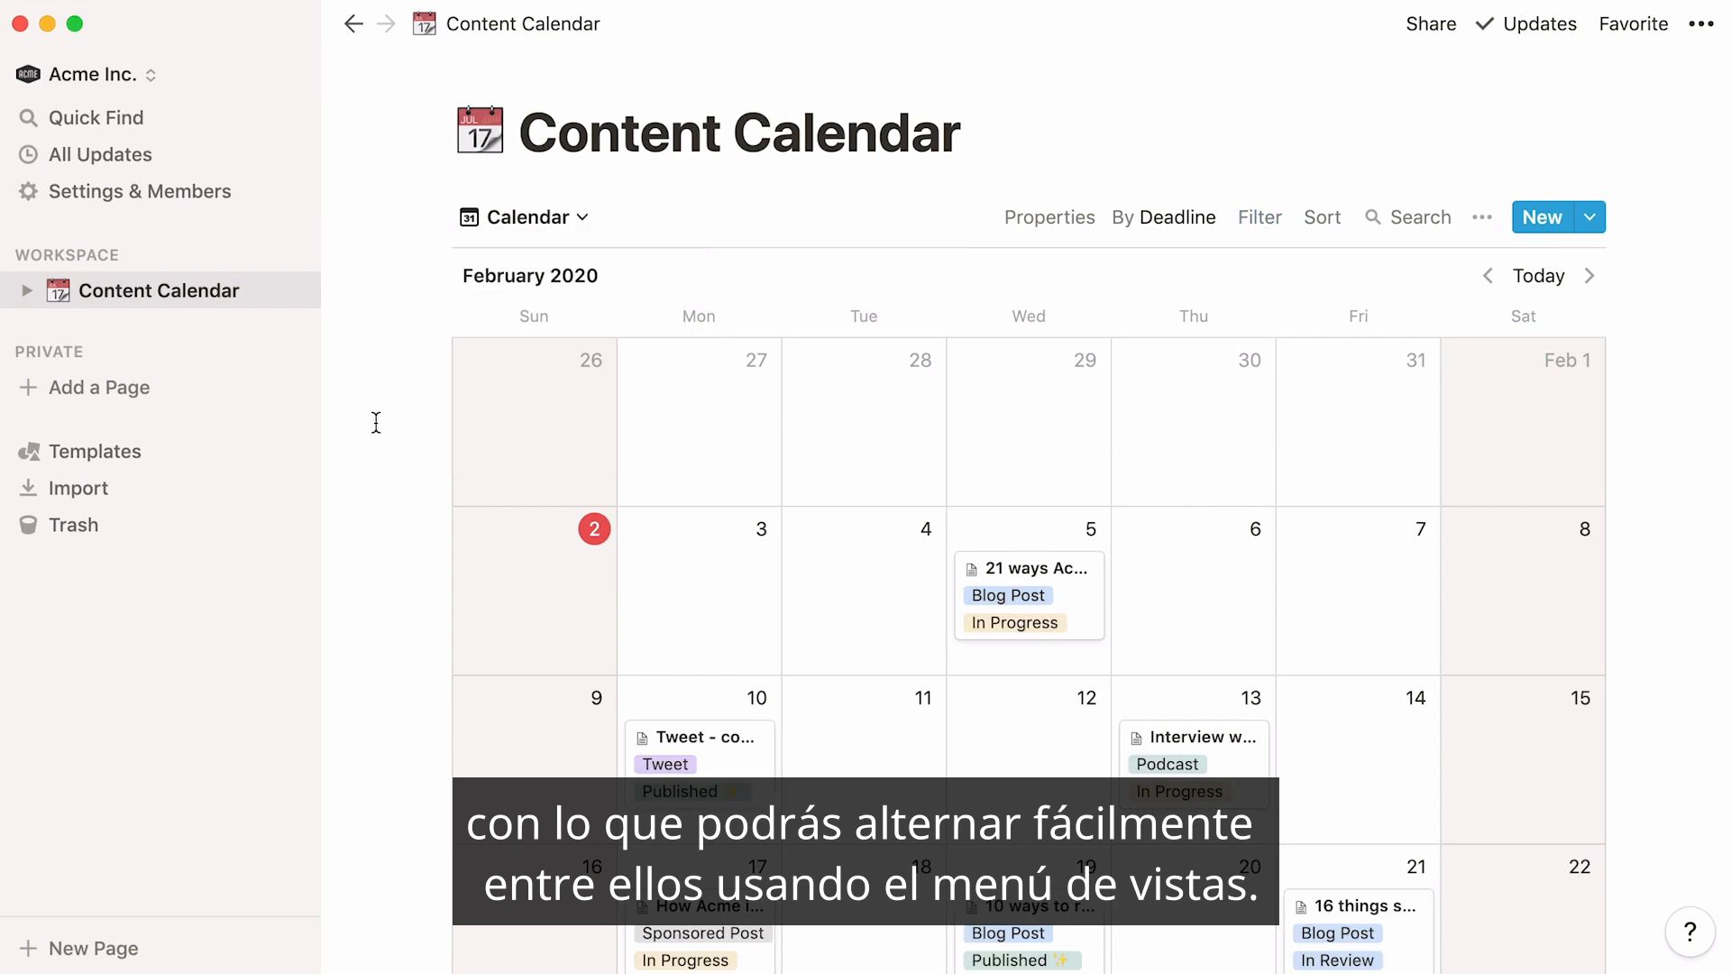
{"action": "scroll", "coordinate": [376, 422], "scroll_direction": "down", "scroll_amount": 4}
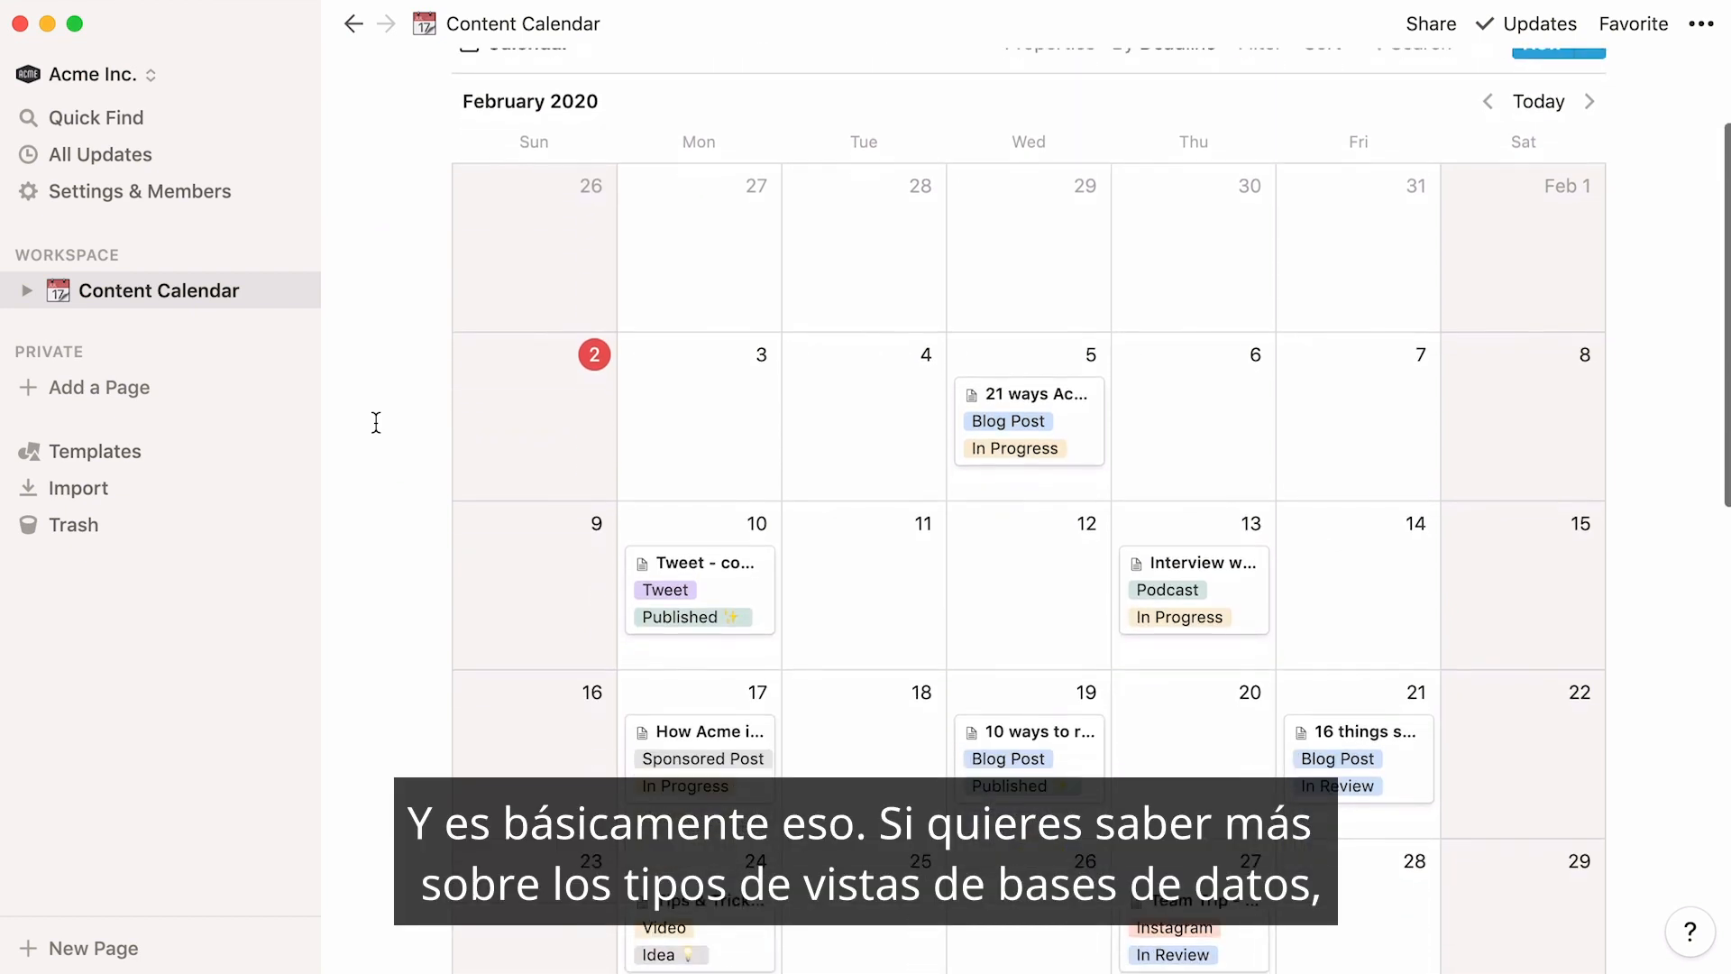
{"action": "scroll", "coordinate": [376, 421], "scroll_direction": "down", "scroll_amount": 1}
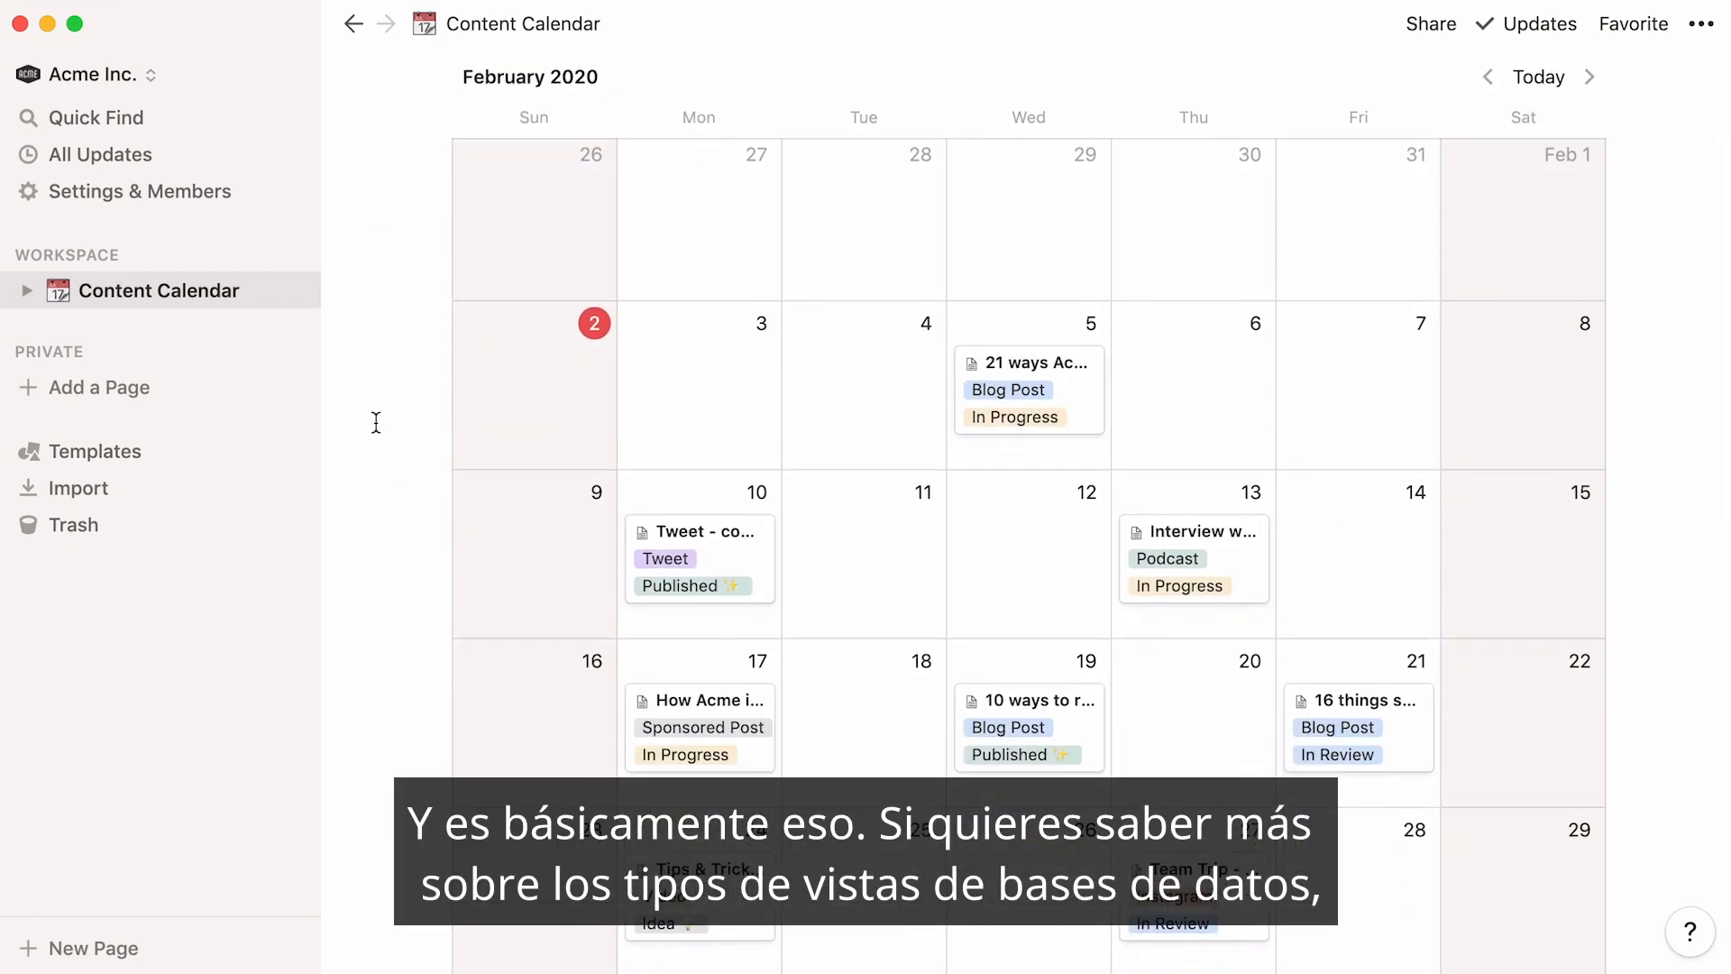